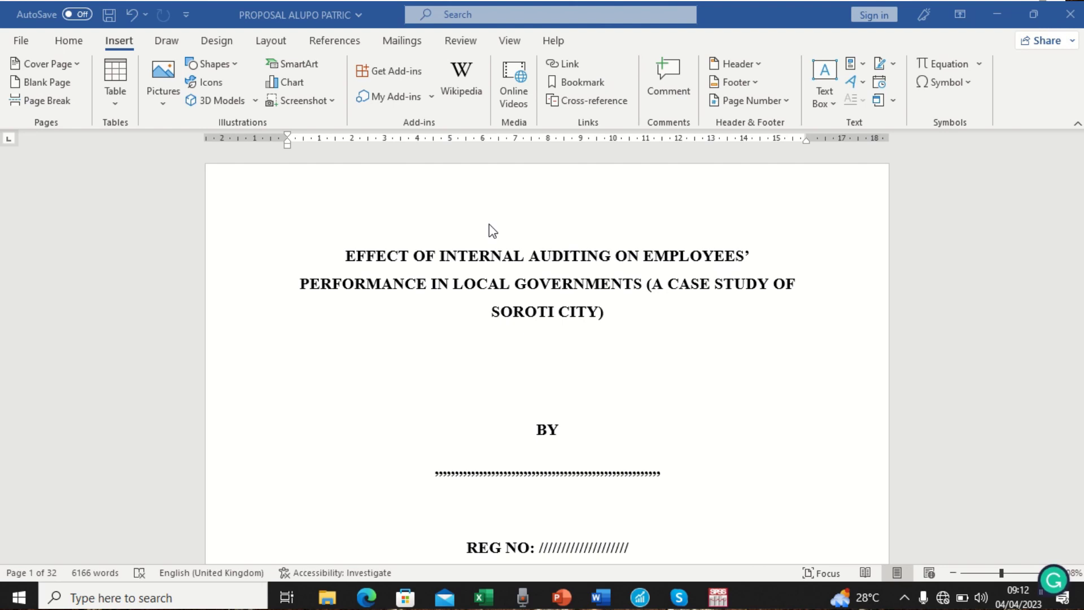
# - Open the Format Page Numbers dialog from the Insert tab's Page Number menu
pyautogui.click(479, 296)
pyautogui.click(482, 287)
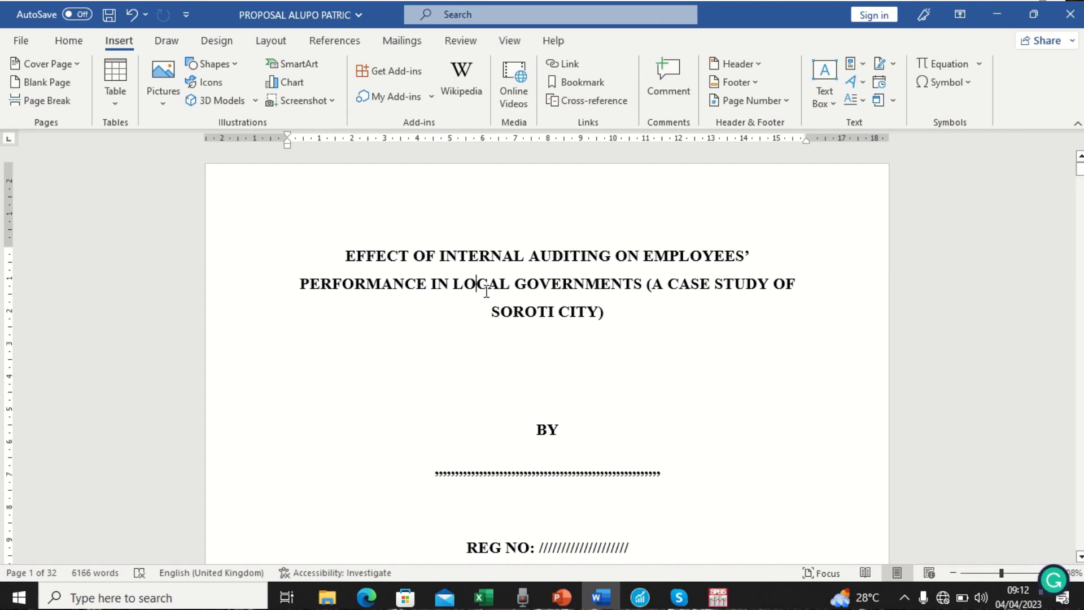
pyautogui.scroll(-15, 485, 313)
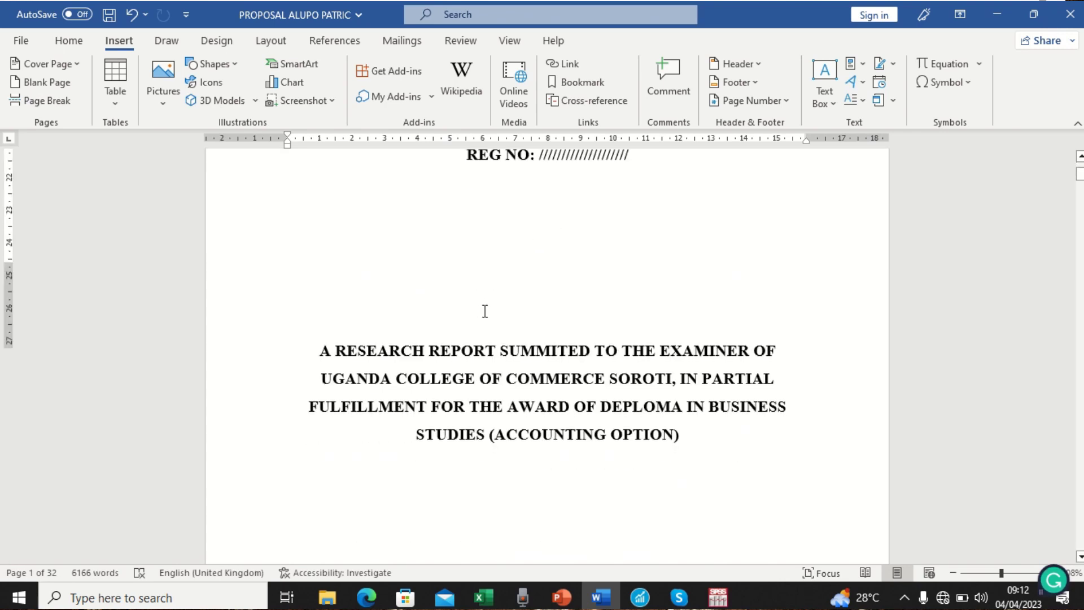
pyautogui.scroll(-5, 485, 314)
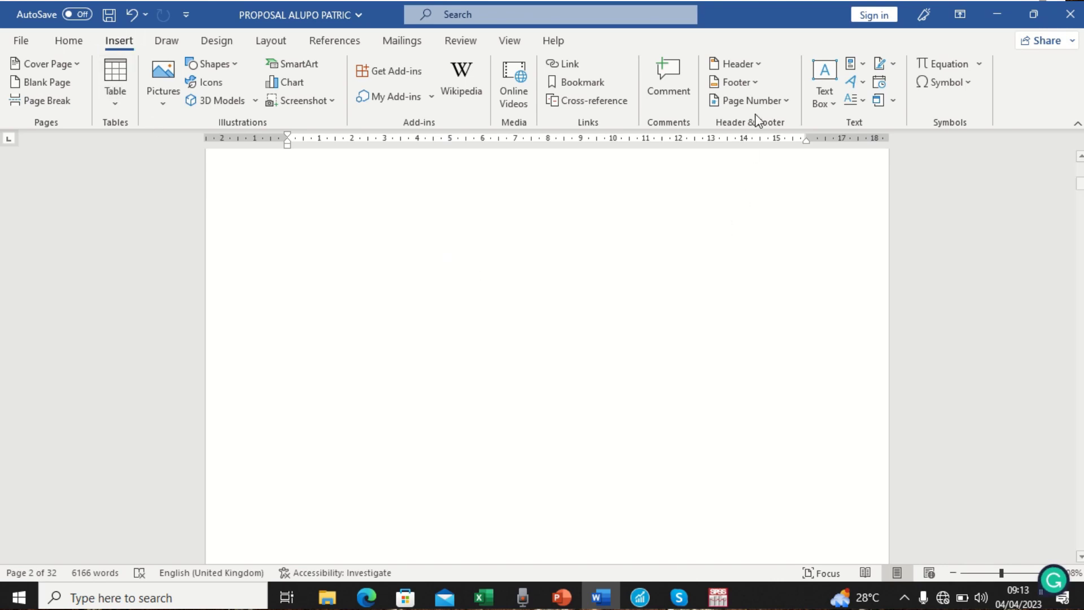
pyautogui.click(786, 102)
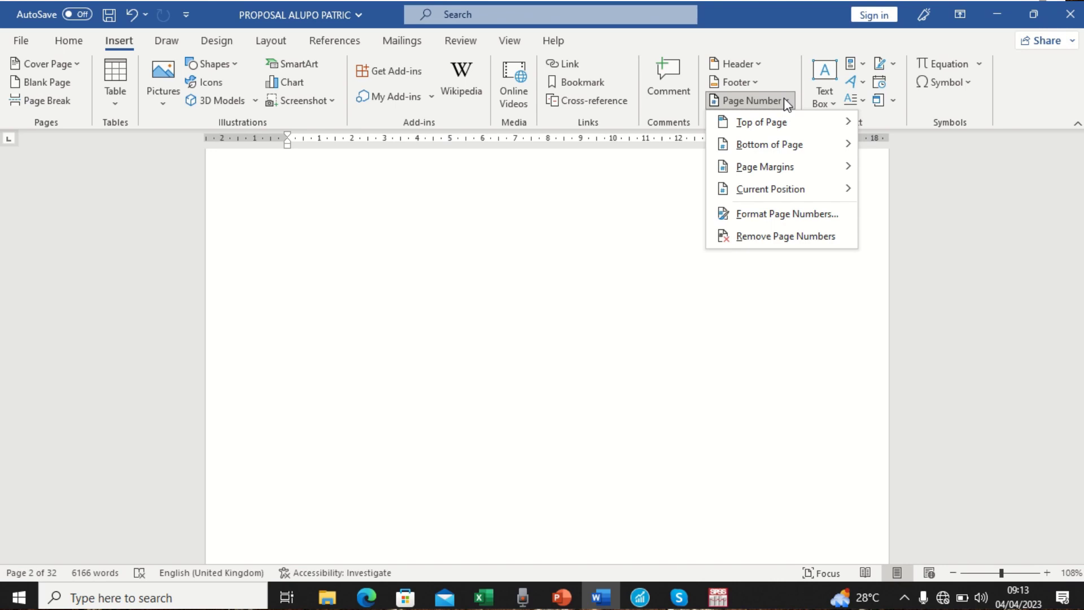
pyautogui.moveTo(776, 120)
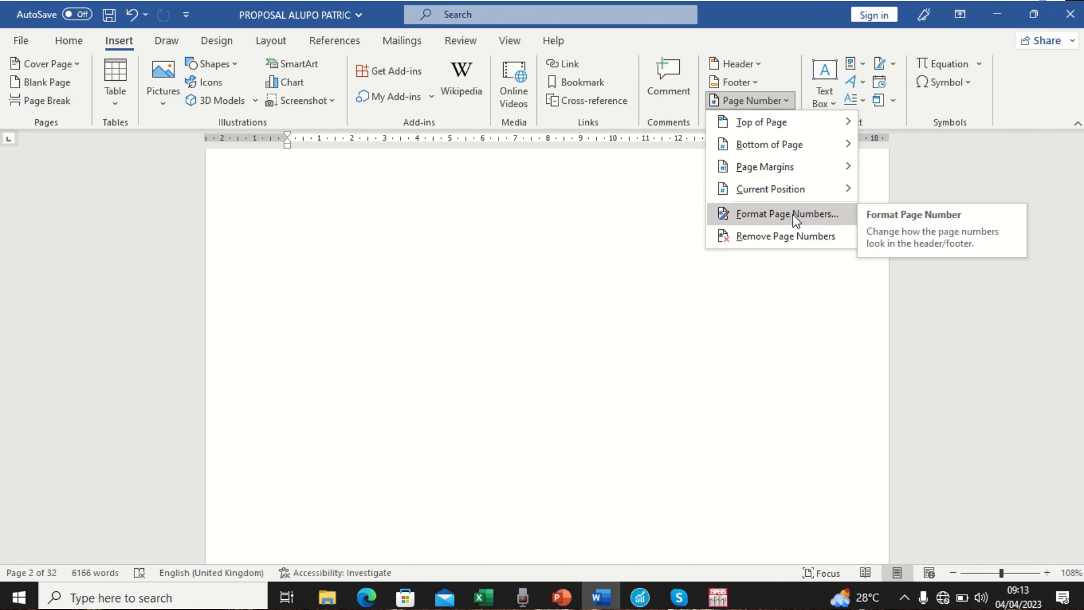
pyautogui.click(796, 220)
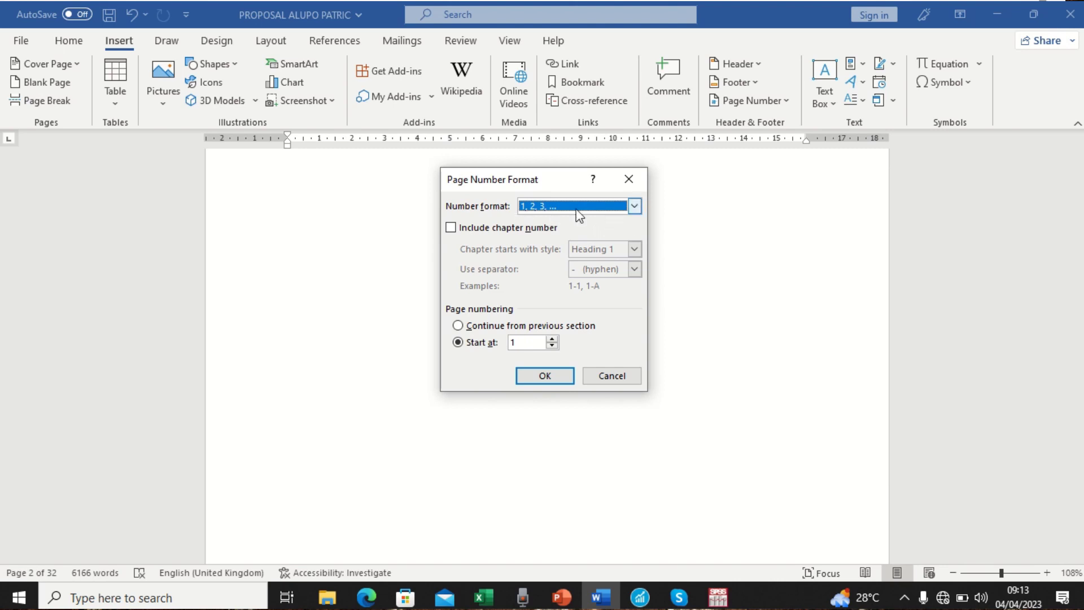
# - Choose the 'i, ii, iii, ...' number format and keep the start number at i
pyautogui.click(635, 207)
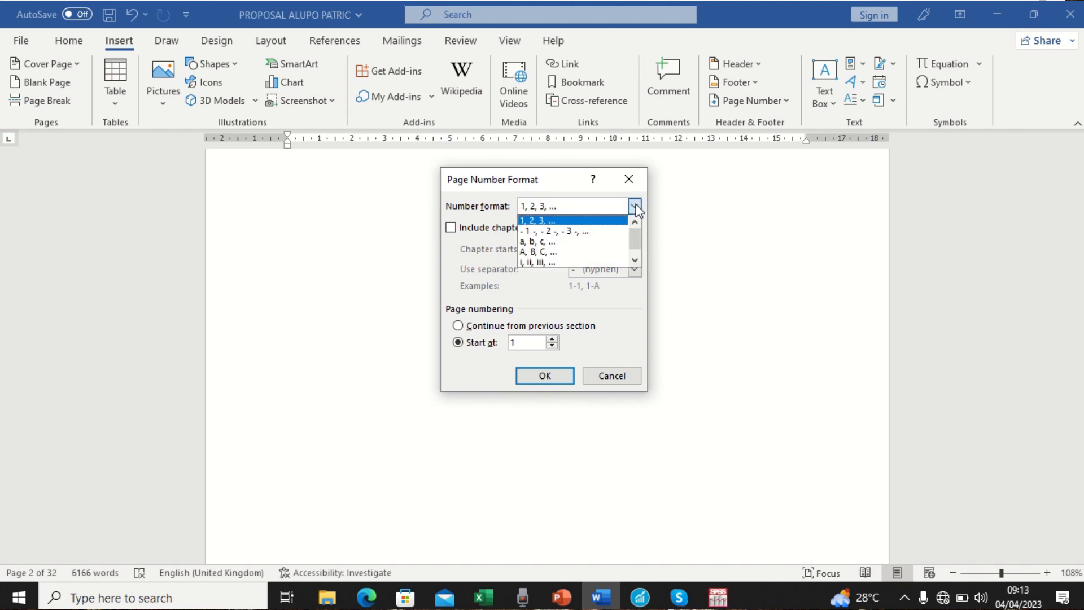
pyautogui.click(541, 261)
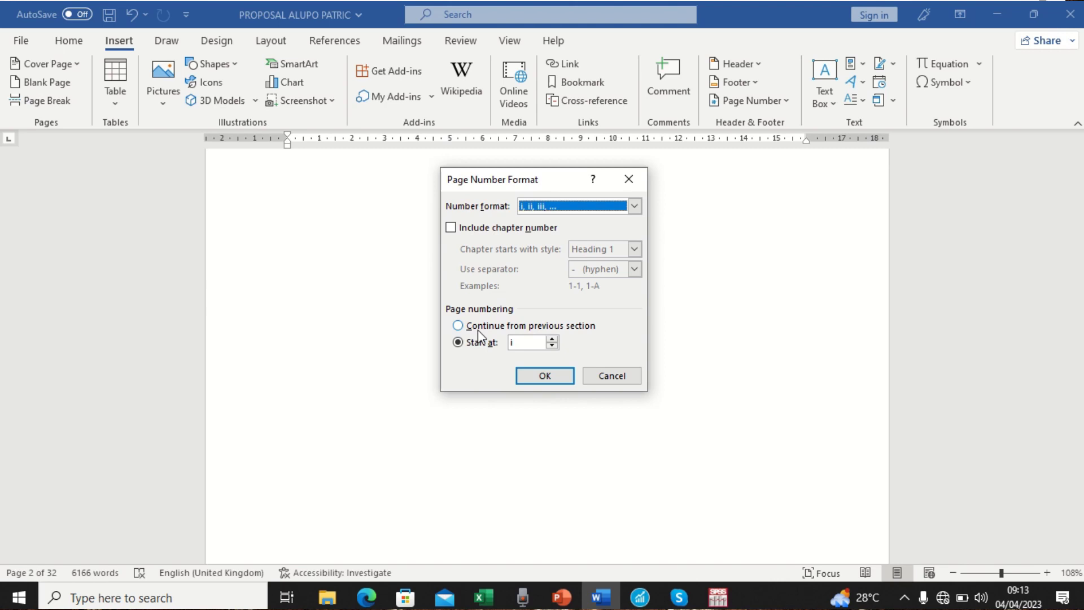
pyautogui.click(523, 345)
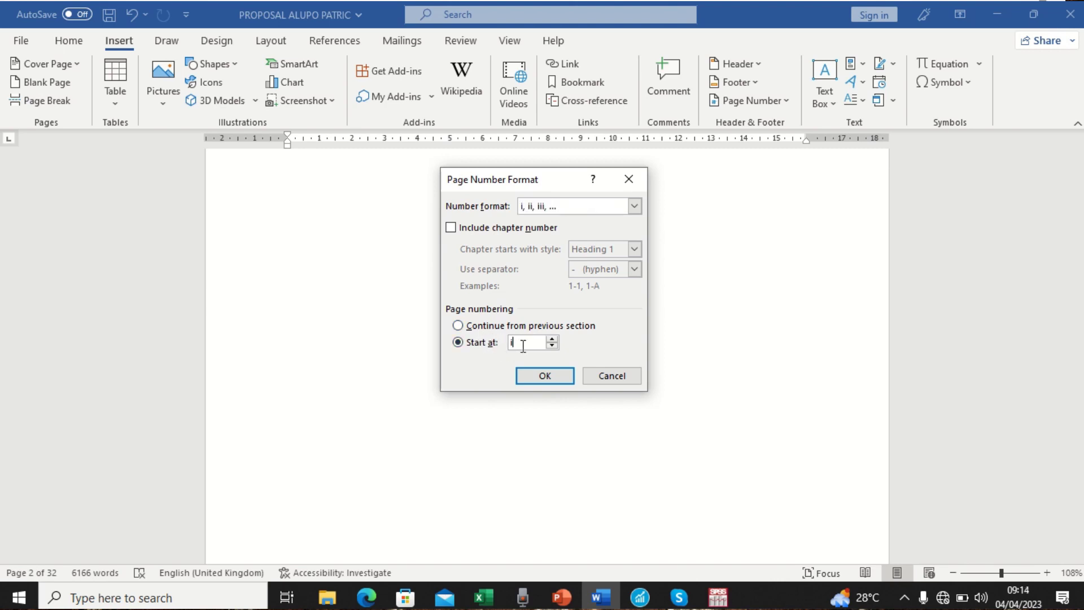
pyautogui.click(470, 330)
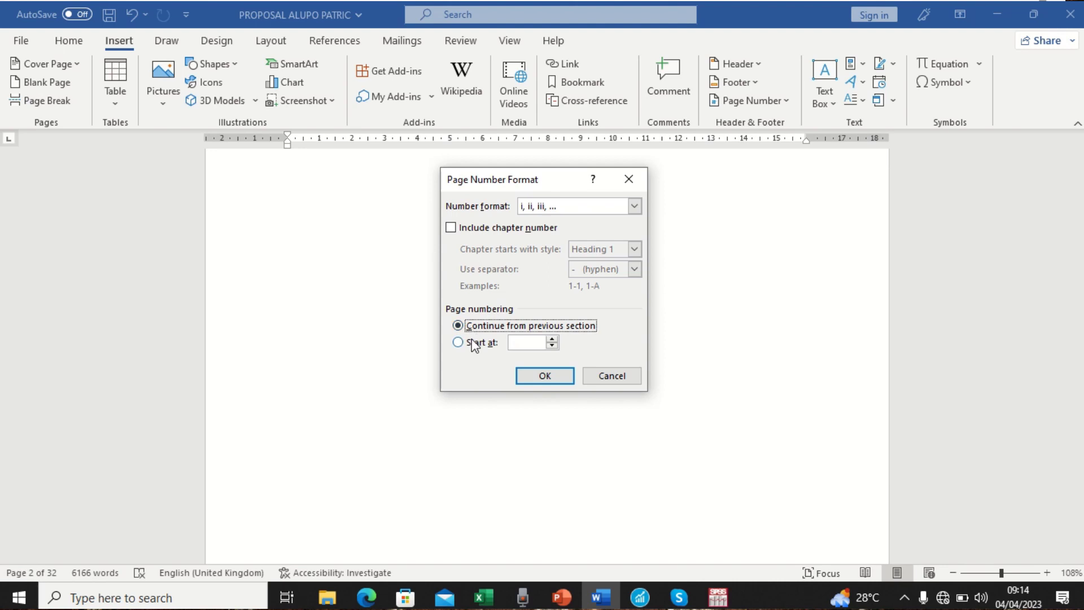
pyautogui.click(475, 343)
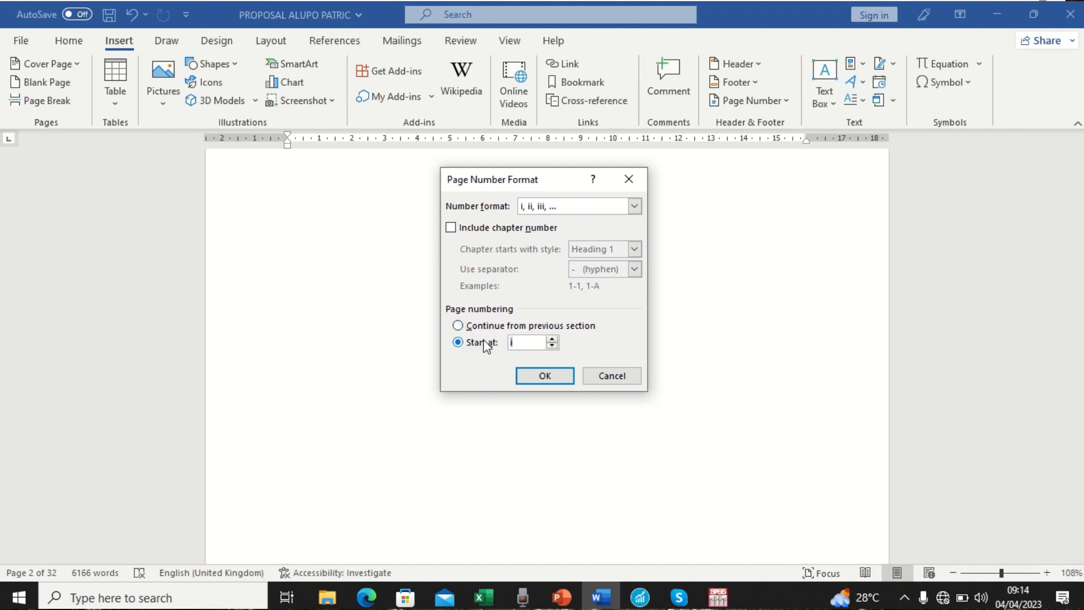
pyautogui.click(553, 339)
pyautogui.click(524, 341)
# - Confirm the lowercase roman numeral format and open the Page Number placement choices
pyautogui.click(541, 376)
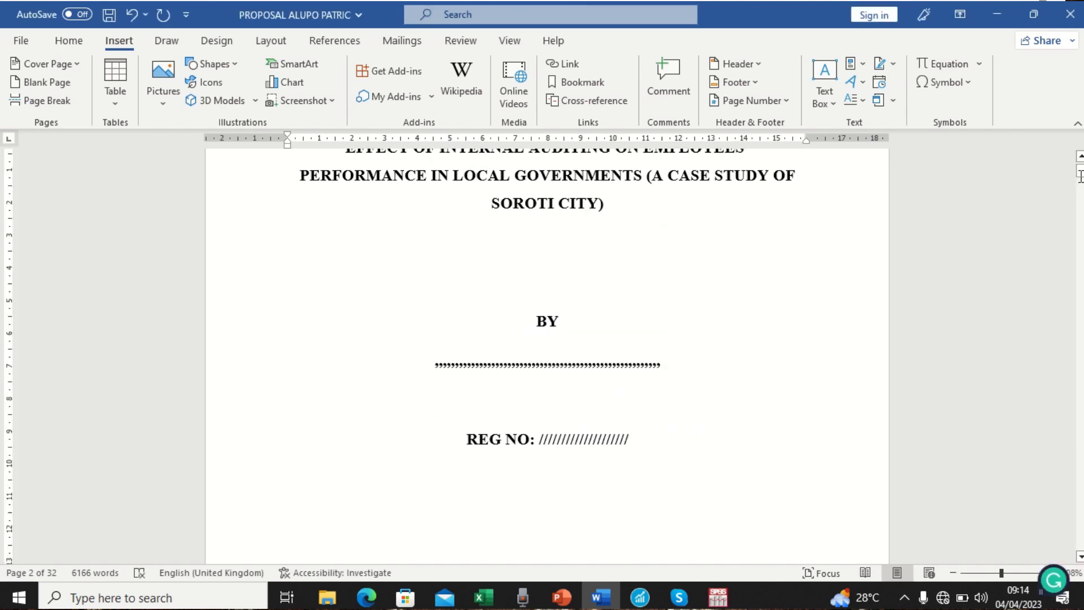
pyautogui.moveTo(1079, 170)
pyautogui.mouseDown()
pyautogui.moveTo(1072, 191)
pyautogui.moveTo(1080, 170)
pyautogui.mouseUp()
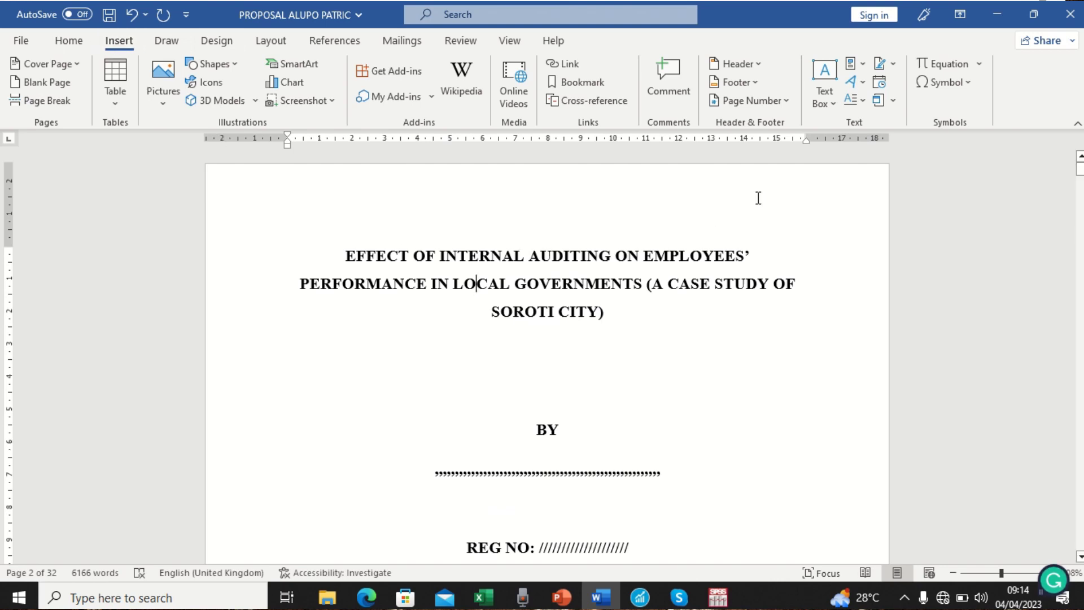
pyautogui.click(787, 100)
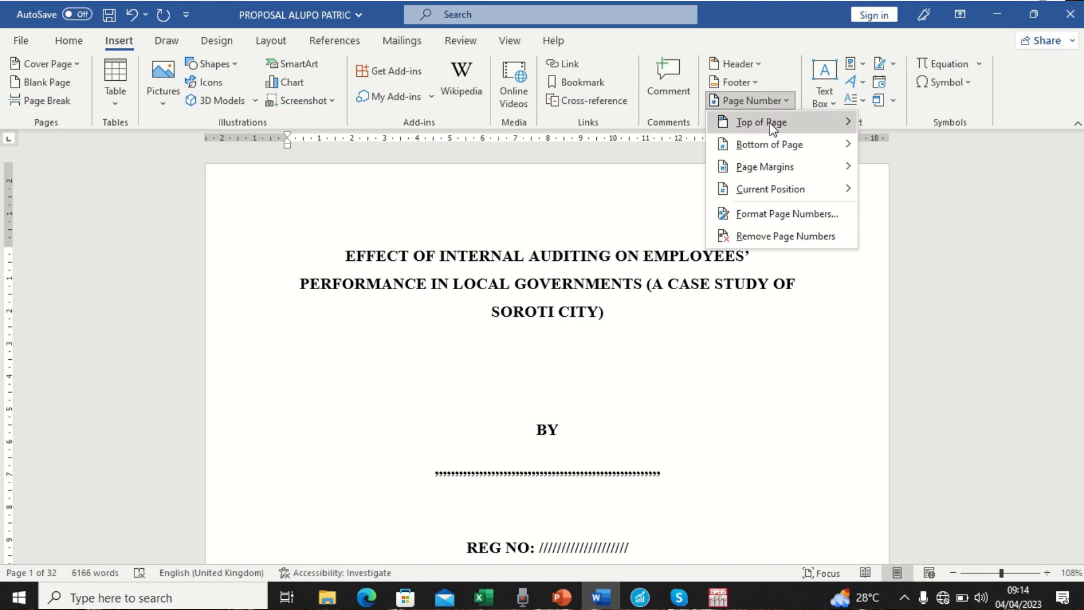
# - Insert the Plain Number 2 style, a centred number at the bottom of each page
pyautogui.moveTo(765, 151)
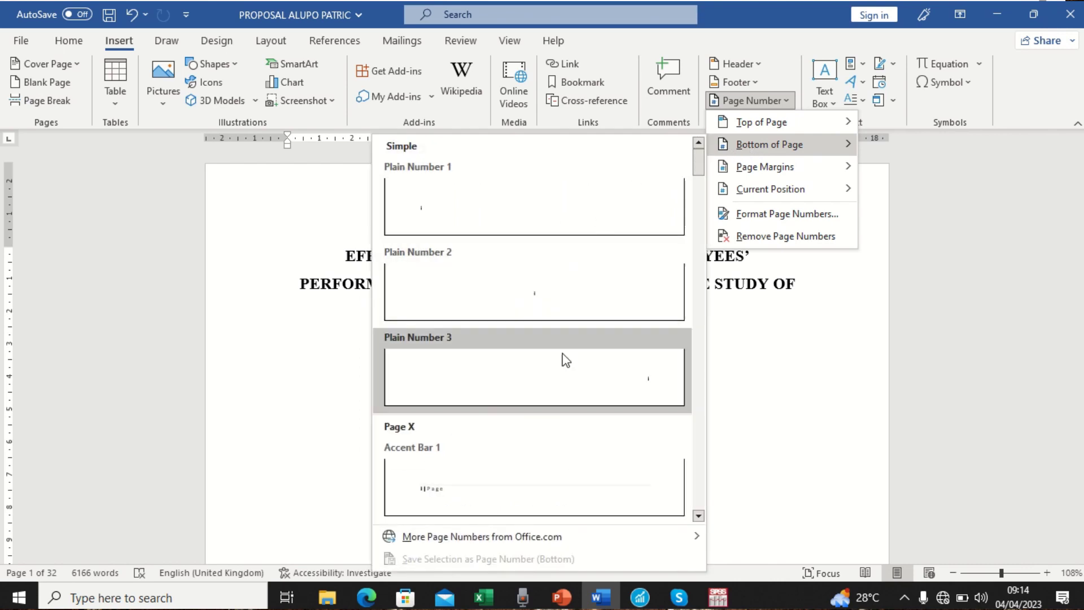
pyautogui.click(698, 516)
pyautogui.click(699, 516)
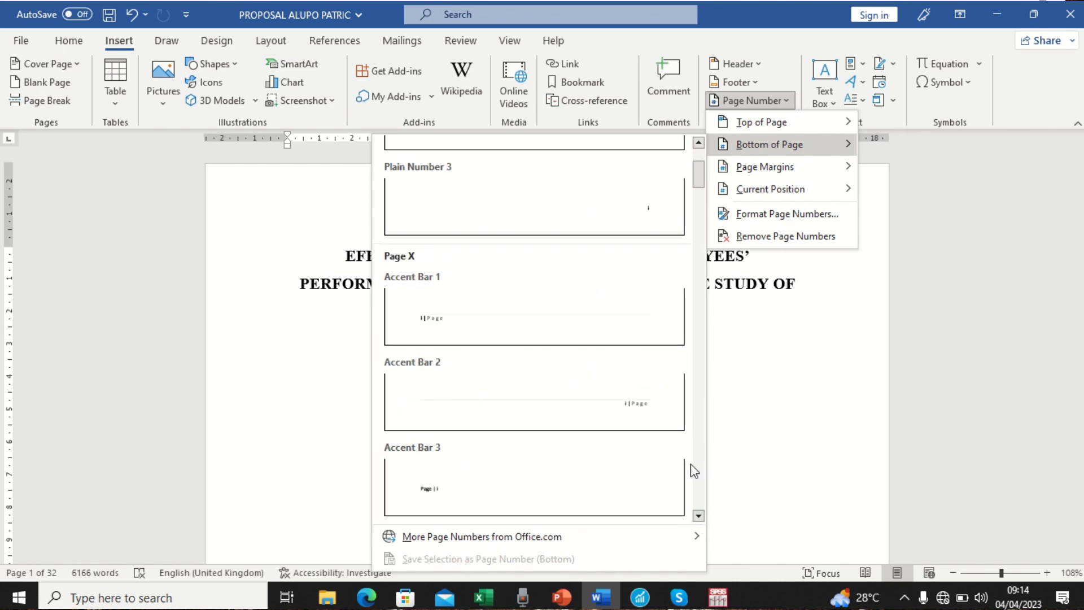
pyautogui.click(699, 142)
pyautogui.click(698, 143)
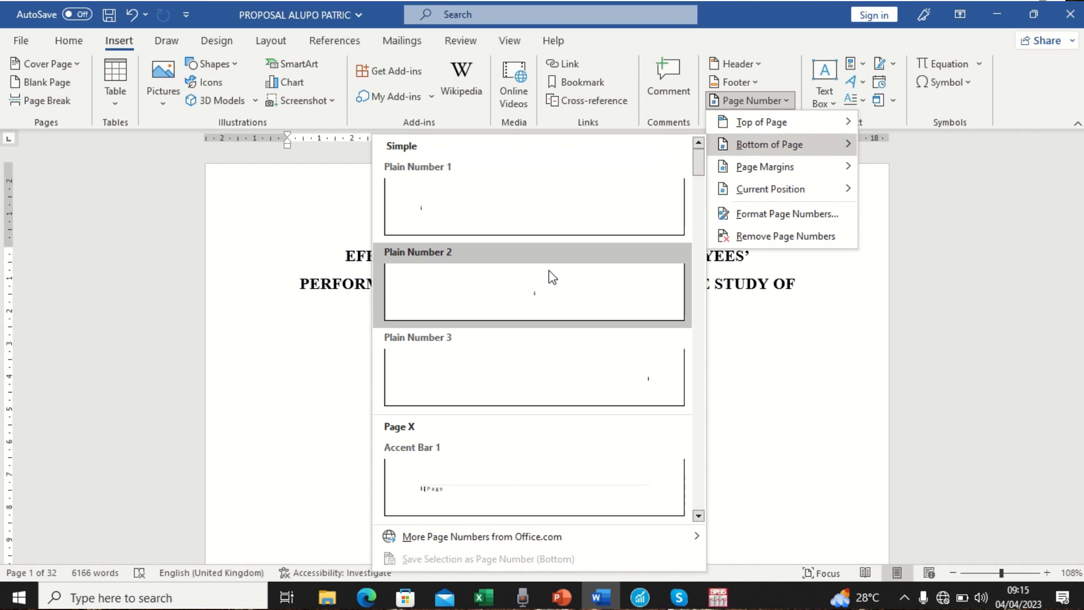
pyautogui.click(507, 293)
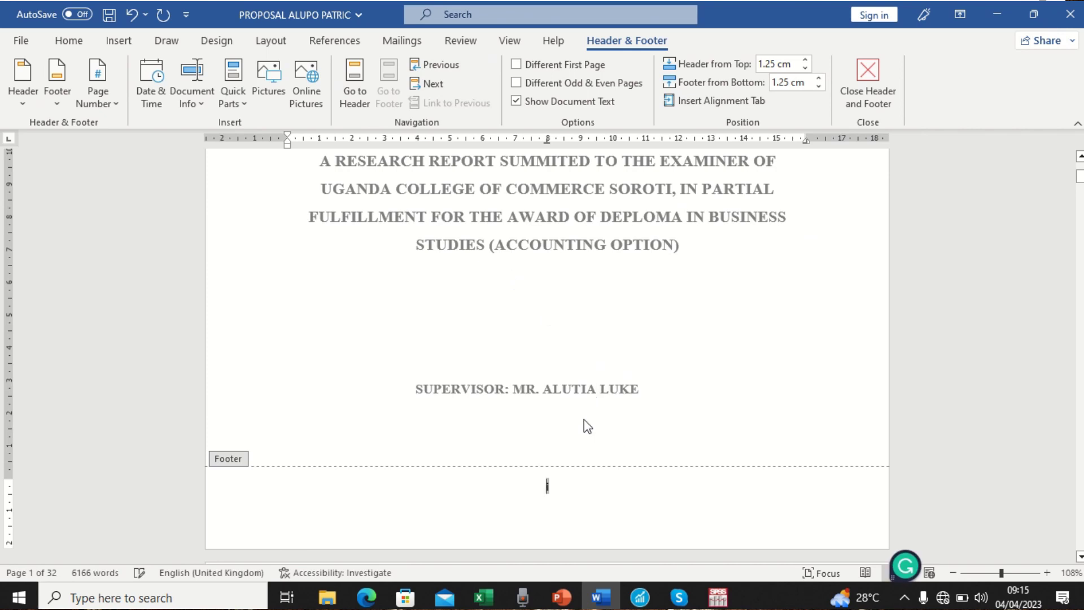
# - Close the footer and check that the pages are numbered i through xxxii
pyautogui.doubleClick(582, 350)
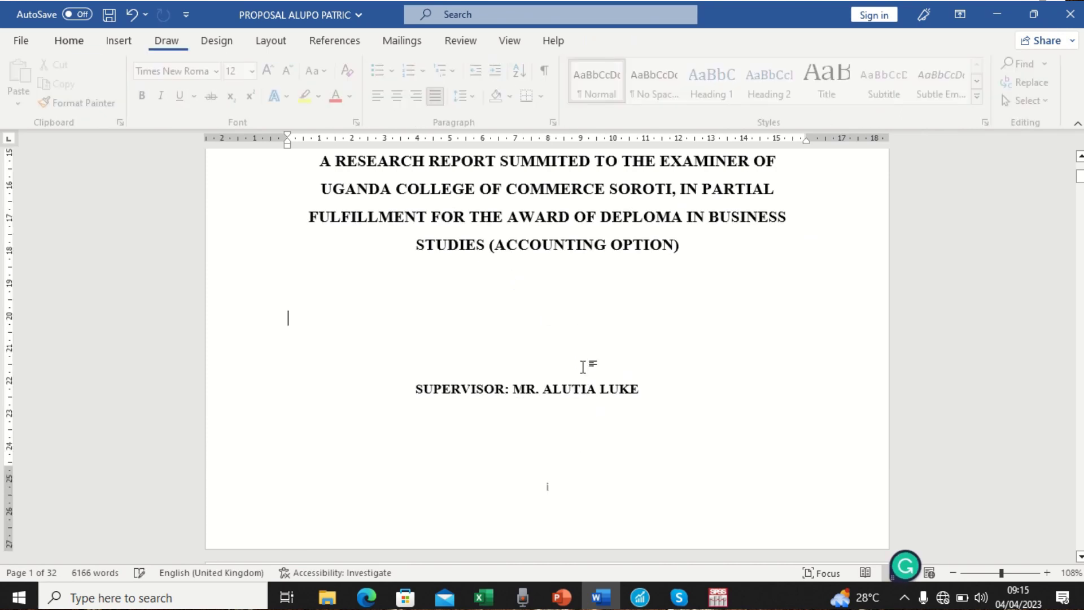
pyautogui.scroll(-5, 581, 372)
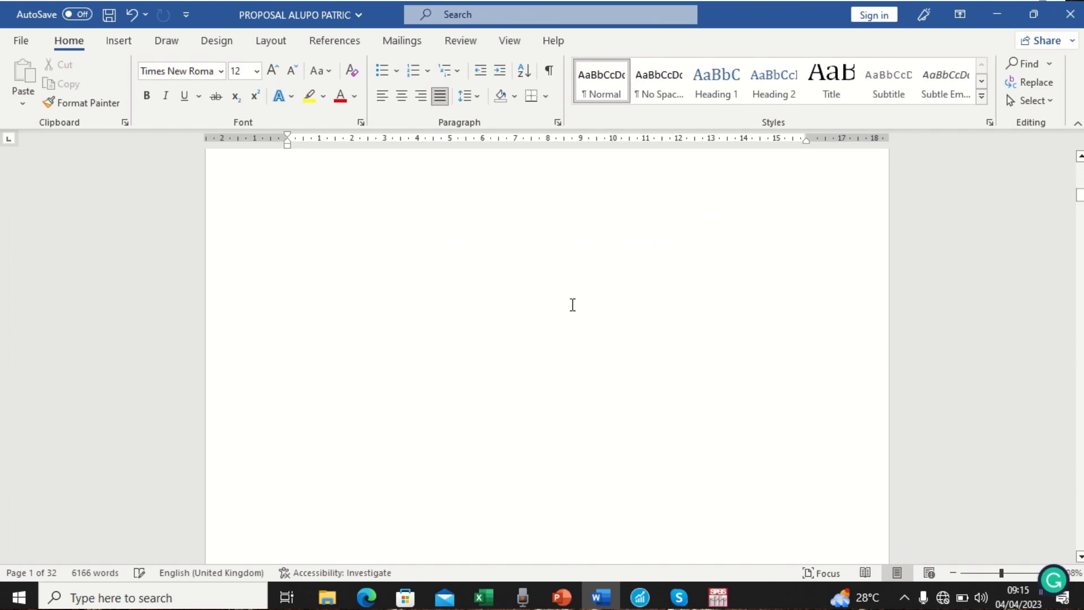
pyautogui.scroll(-10, 579, 310)
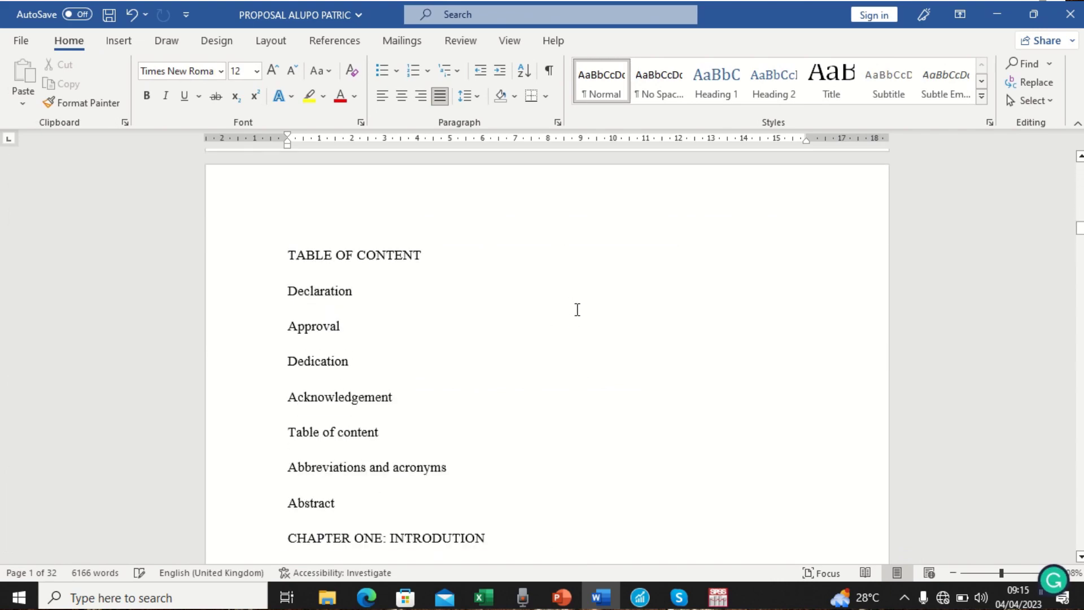
pyautogui.scroll(-5, 580, 312)
pyautogui.scroll(-5, 580, 310)
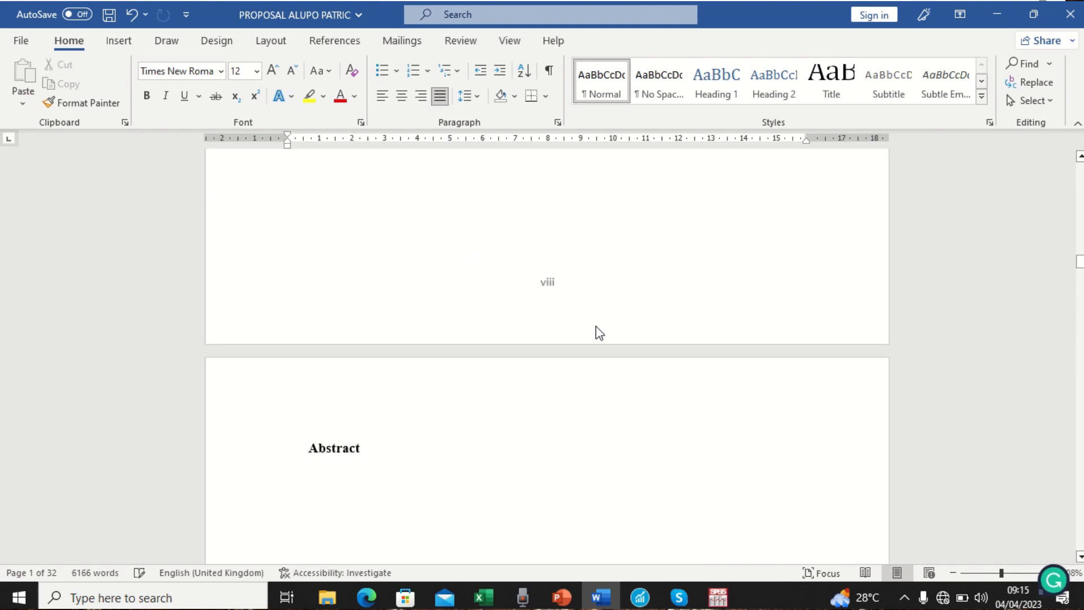
pyautogui.moveTo(1079, 262); pyautogui.dragTo(1047, 545)
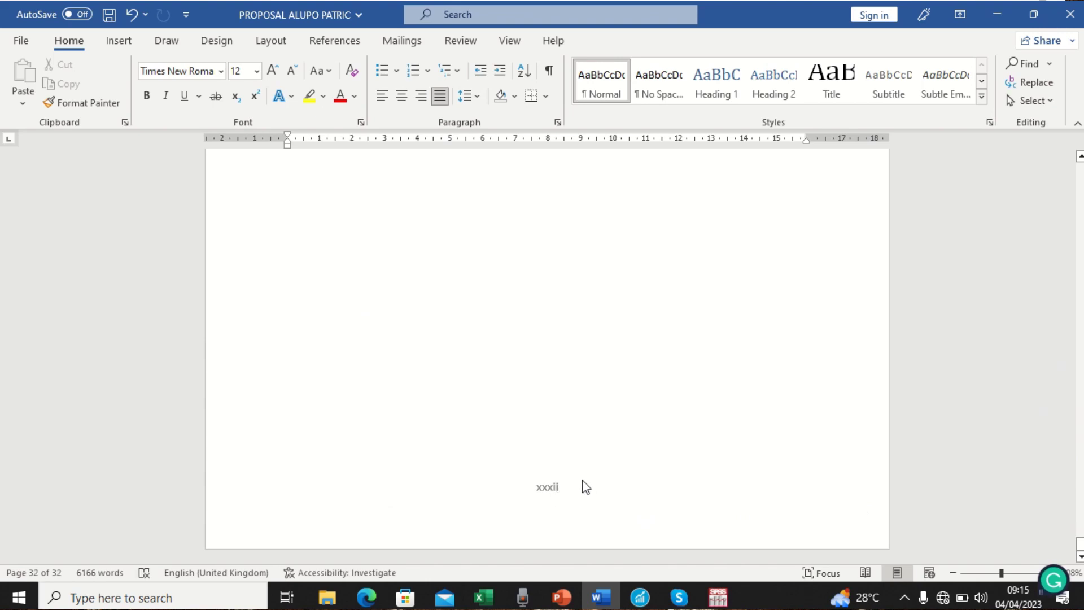
# - Scroll back up from Chapter Two to the Abstract page among the preliminary pages
pyautogui.scroll(20, 709, 342)
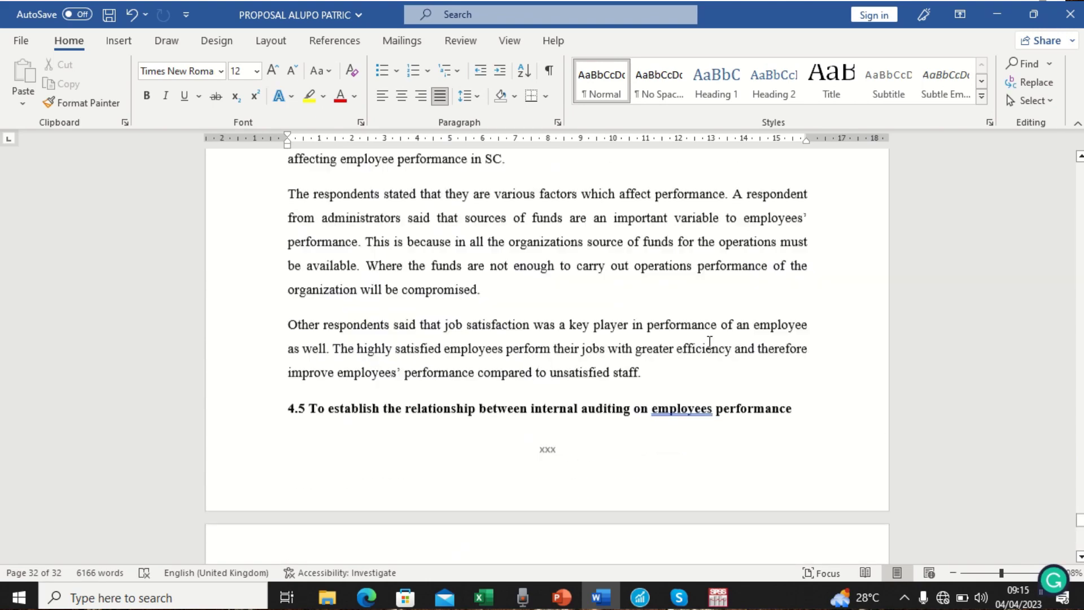
pyautogui.scroll(20, 710, 342)
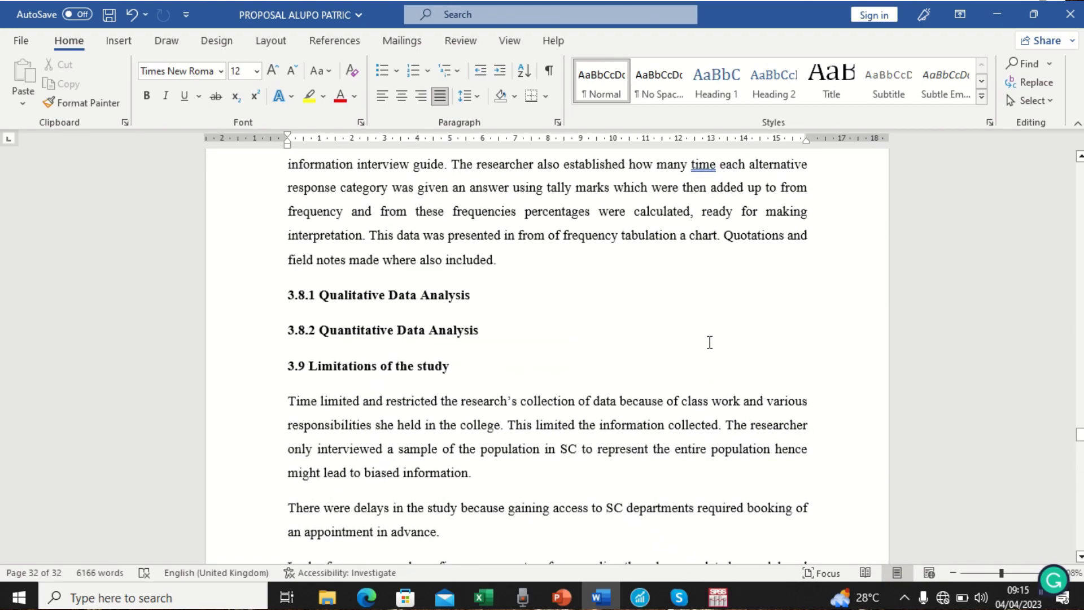
pyautogui.scroll(20, 710, 342)
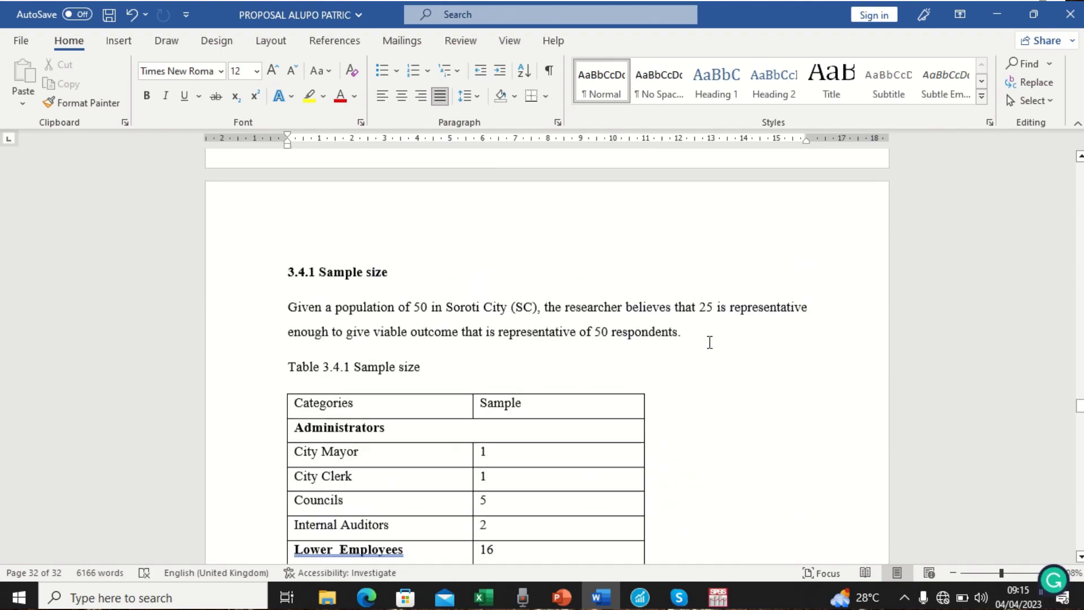
pyautogui.scroll(20, 710, 342)
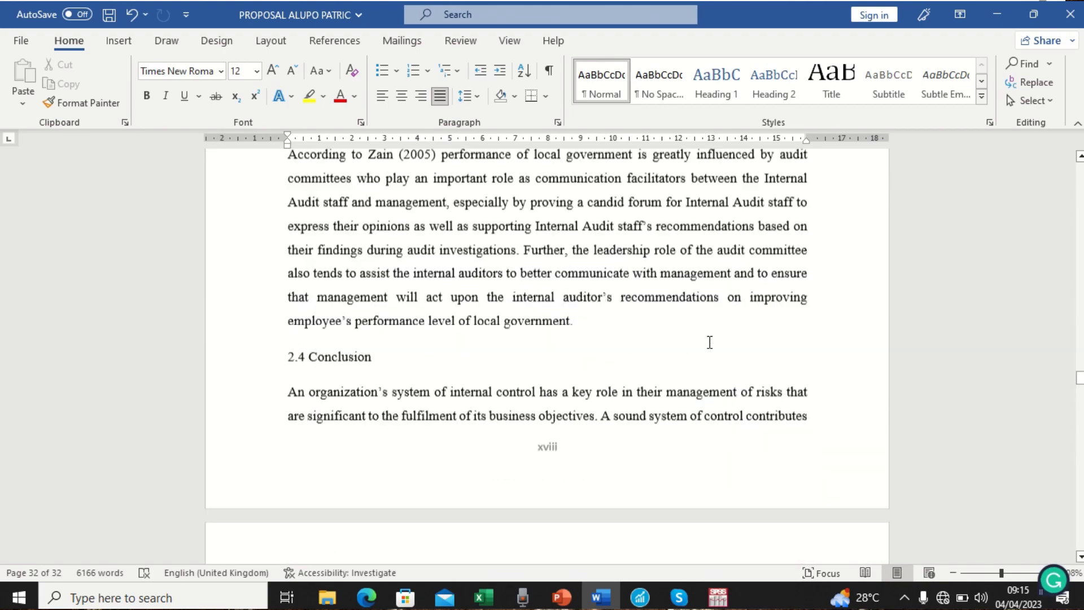
pyautogui.scroll(20, 710, 342)
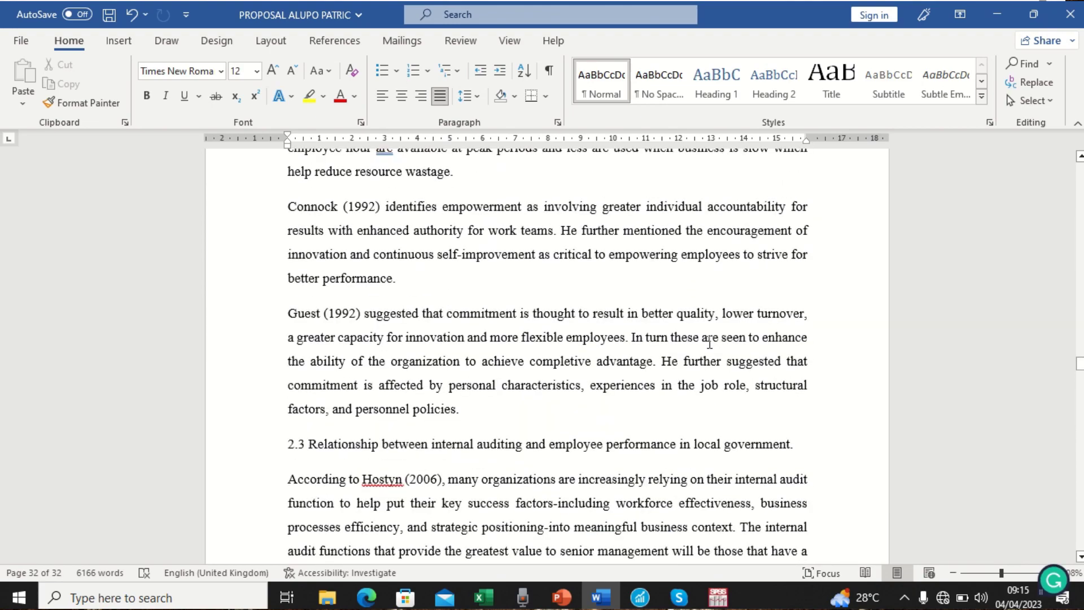
pyautogui.scroll(15, 710, 342)
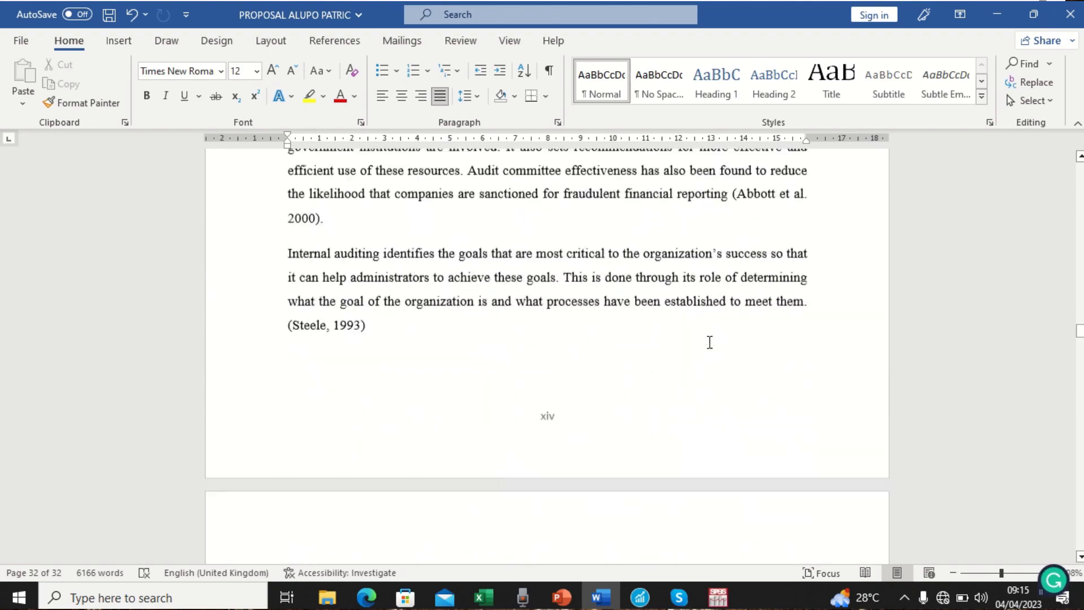
pyautogui.scroll(20, 710, 344)
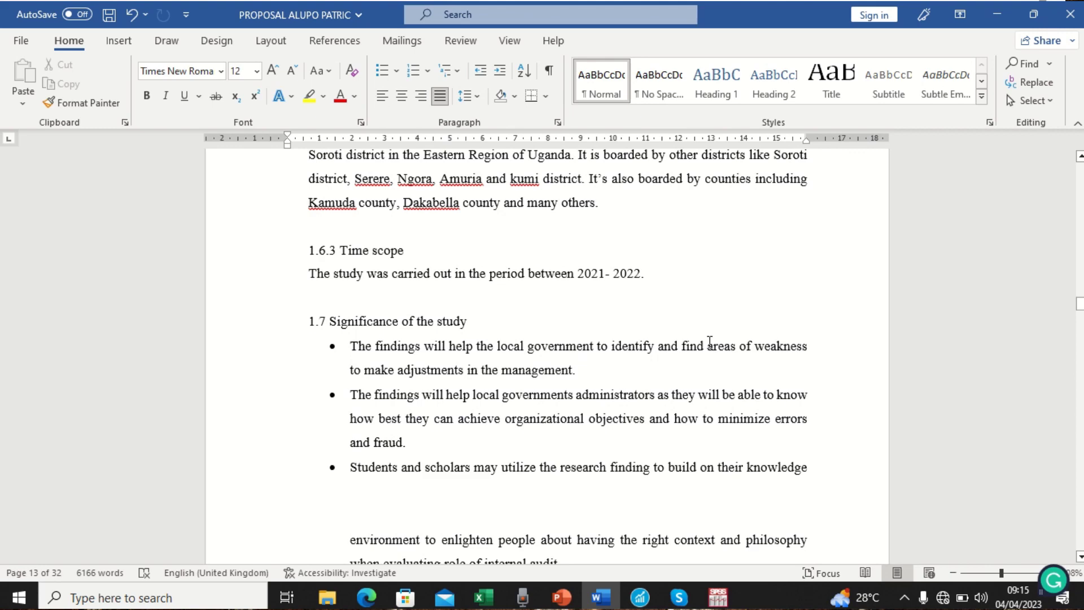
pyautogui.scroll(10, 710, 343)
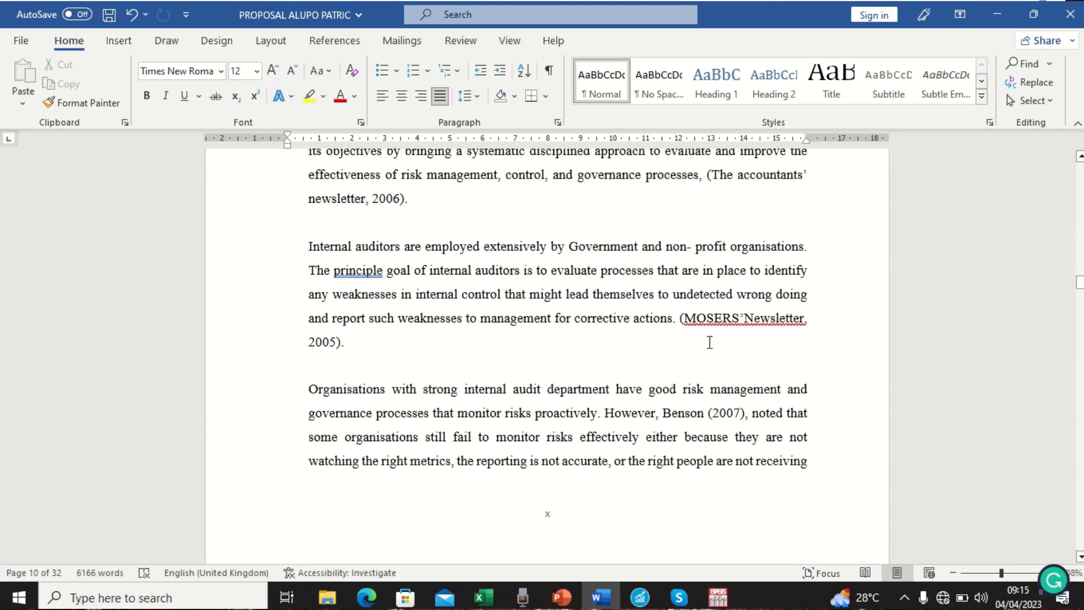
pyautogui.scroll(5, 709, 343)
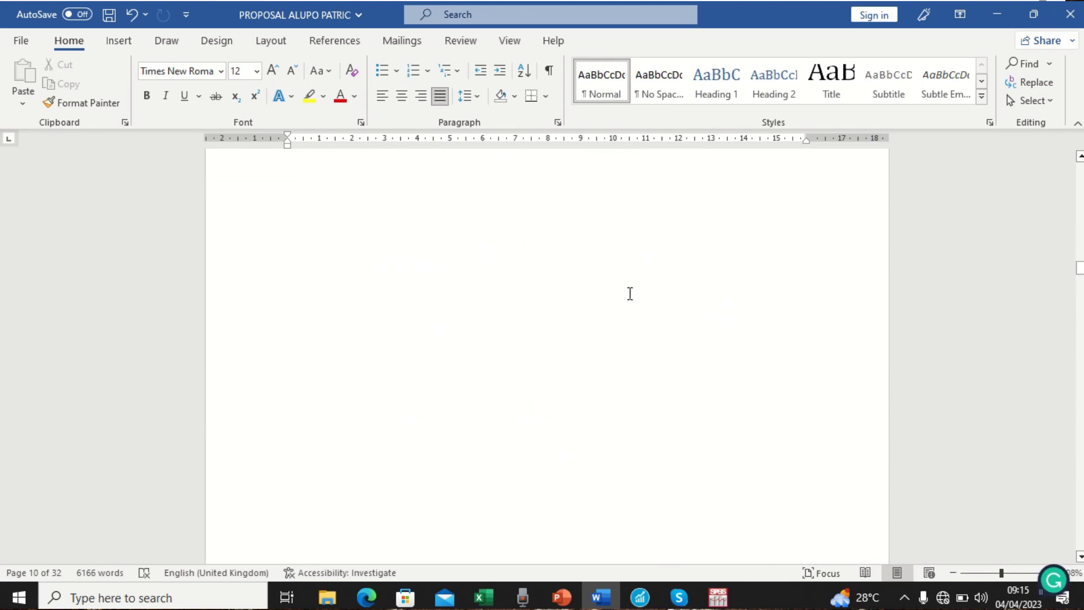
pyautogui.scroll(2, 437, 280)
# - Place the cursor after the last line of page ix, just before the Chapter One page
pyautogui.click(402, 298)
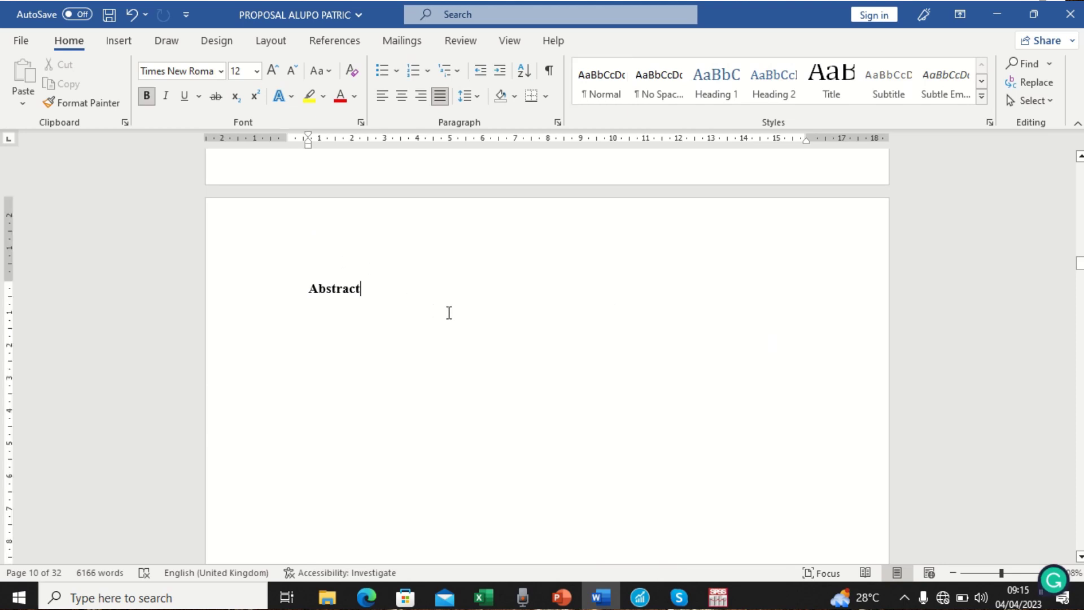
pyautogui.scroll(-10, 447, 312)
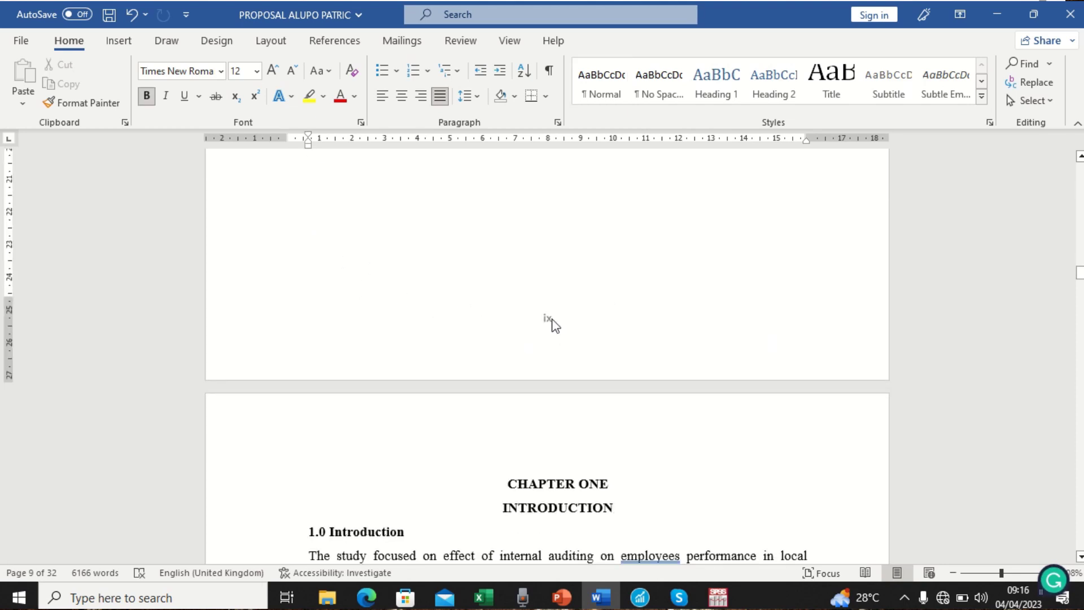
pyautogui.scroll(-5, 596, 349)
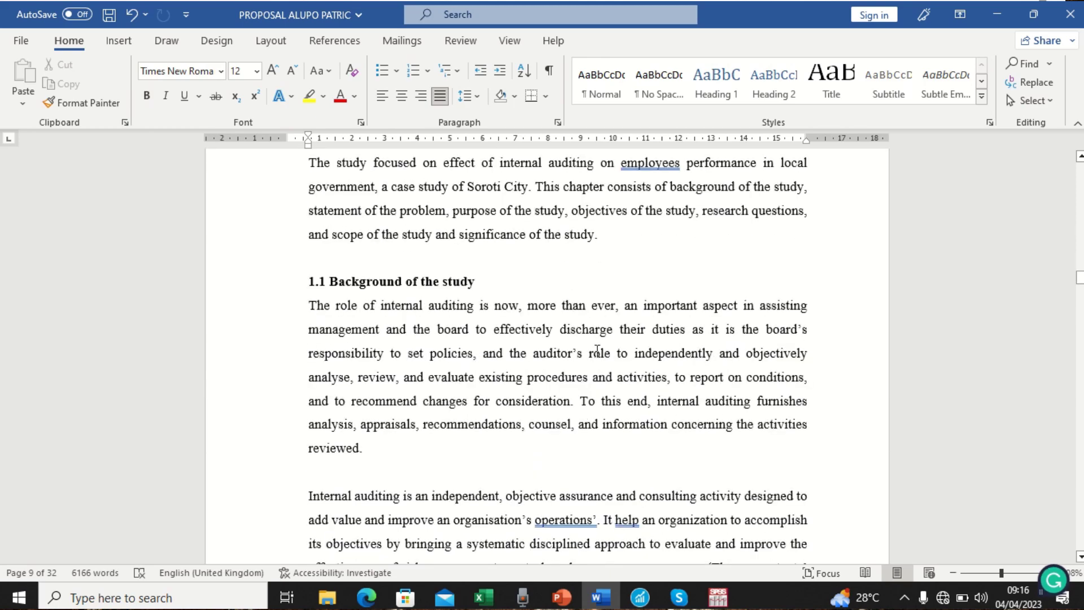
pyautogui.scroll(-6, 585, 299)
pyautogui.scroll(-4, 573, 266)
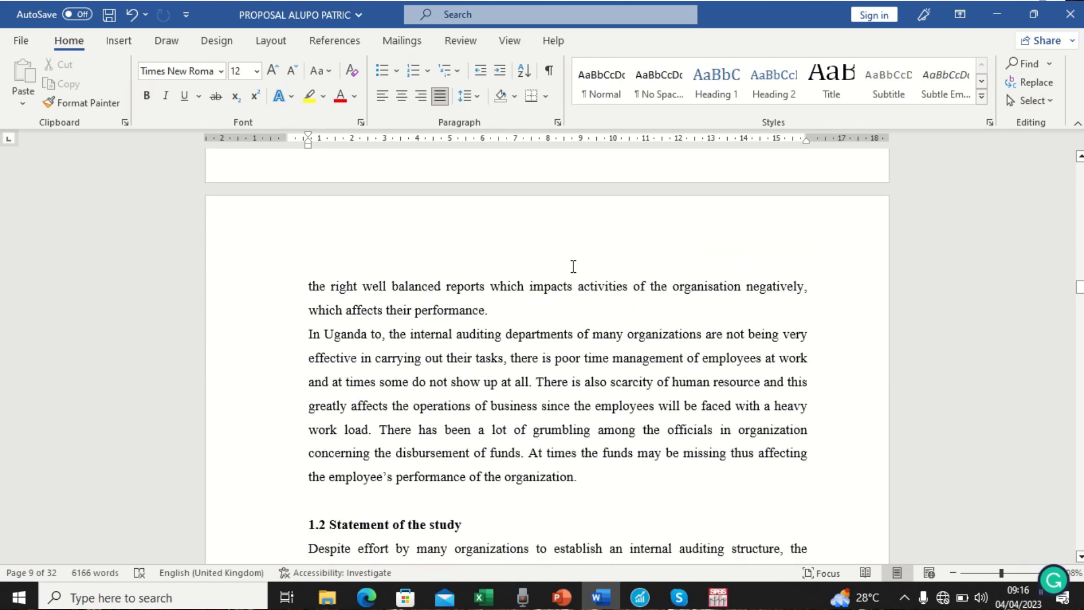
pyautogui.click(1080, 156)
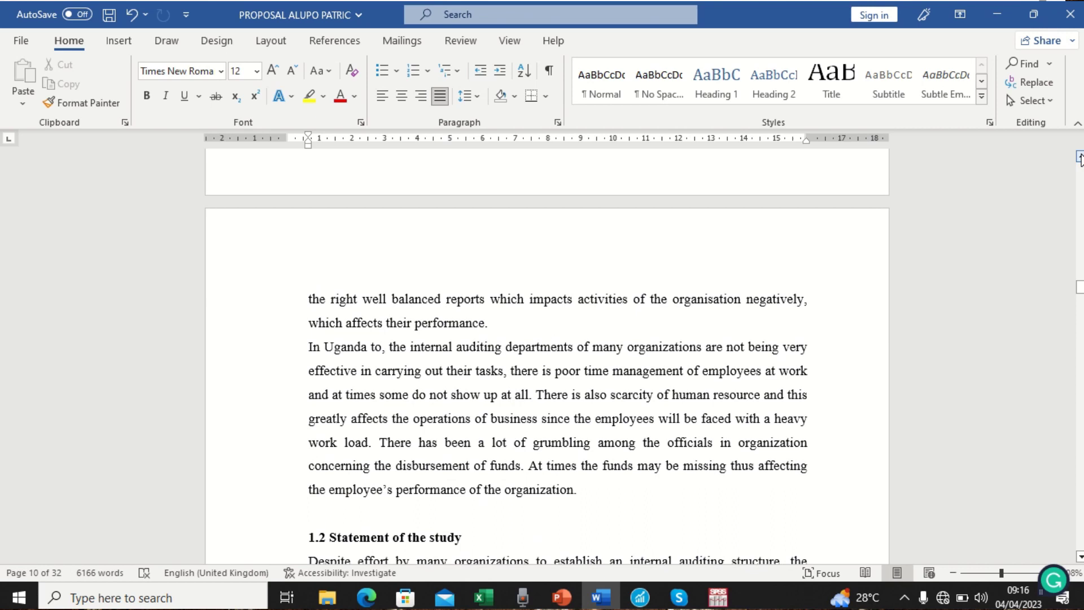
pyautogui.scroll(1, 847, 251)
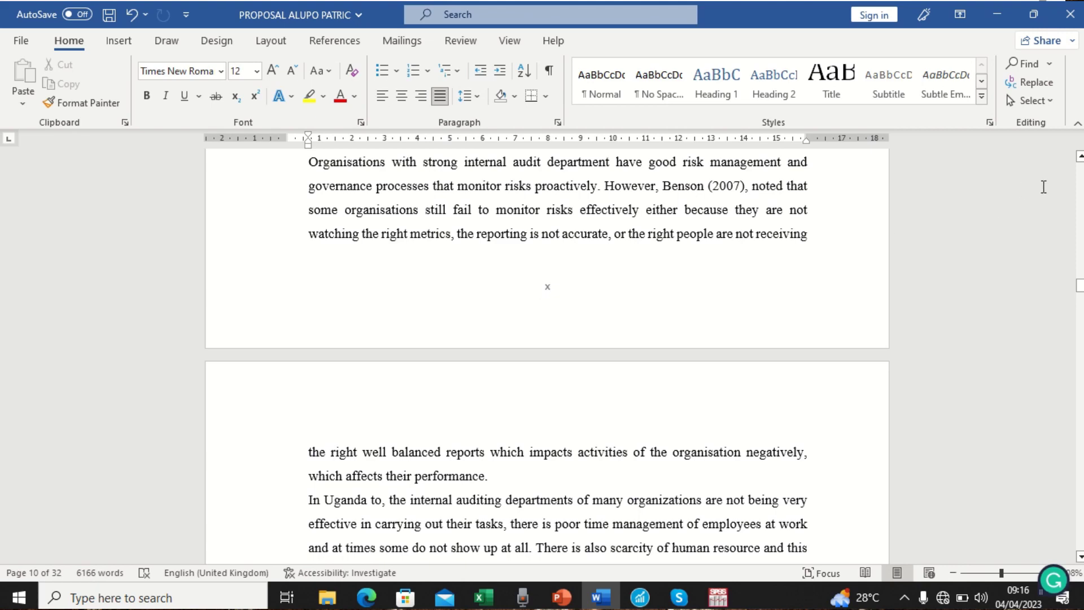
pyautogui.click(1080, 156)
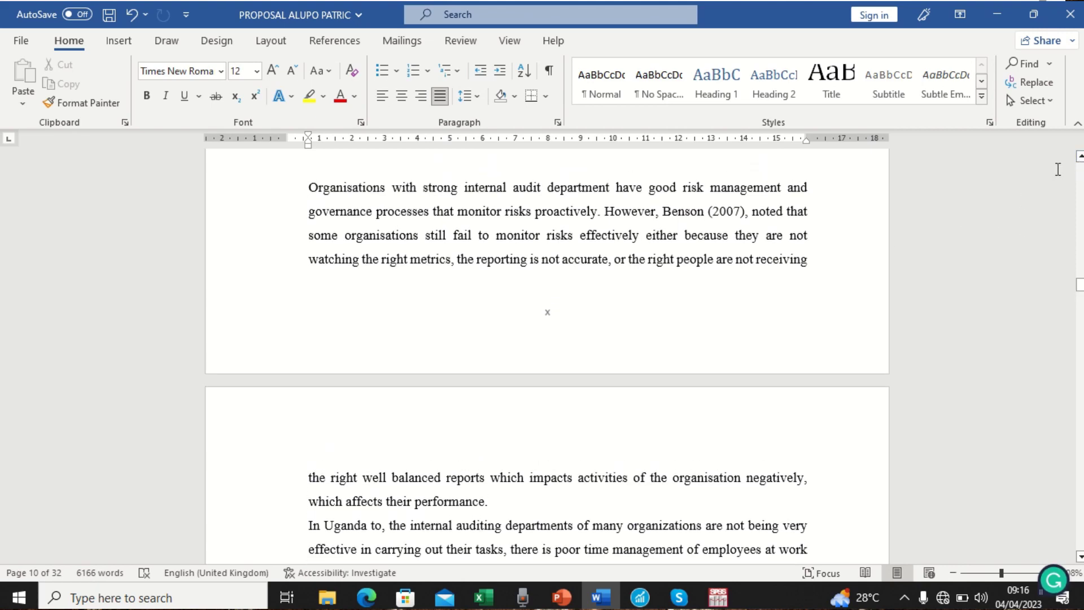
pyautogui.click(1080, 156)
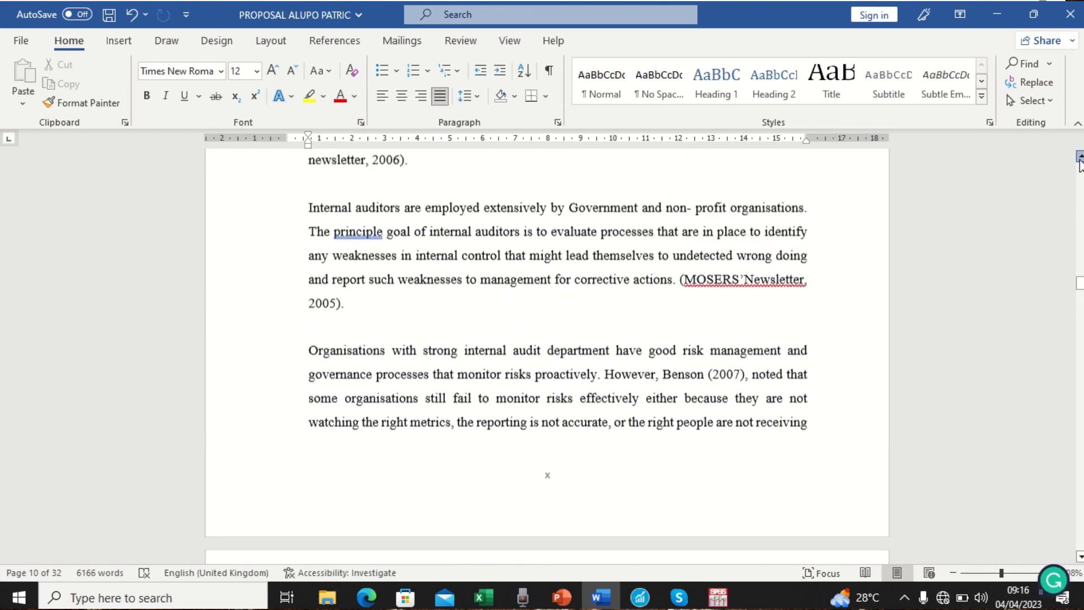
pyautogui.moveTo(1080, 156); pyautogui.dragTo(1080, 156)
pyautogui.click(313, 314)
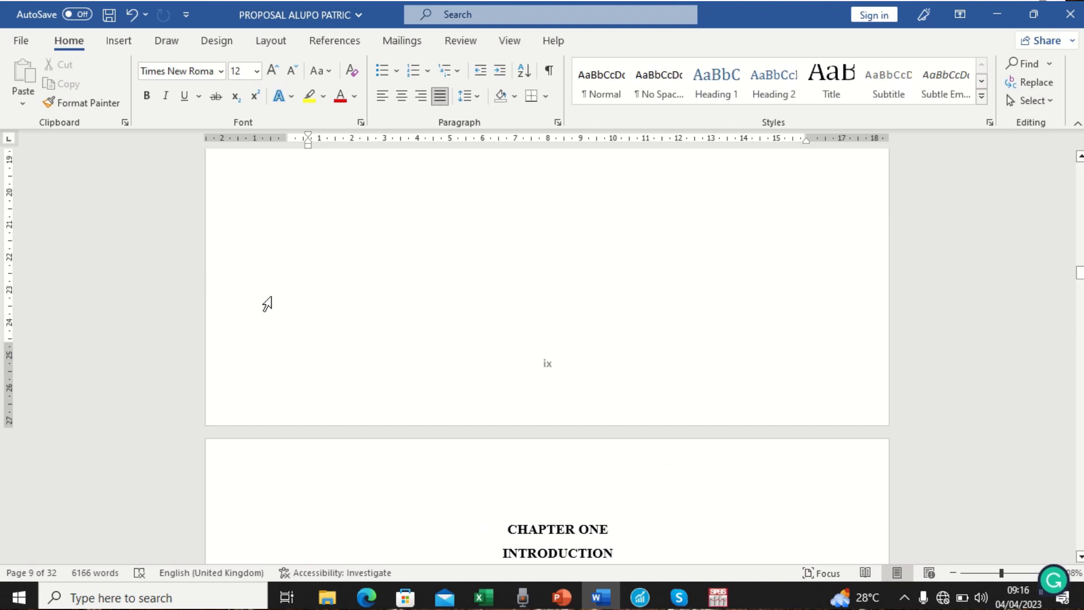
# - Insert a Next Page section break at the end of page ix from Layout > Breaks
pyautogui.click(262, 48)
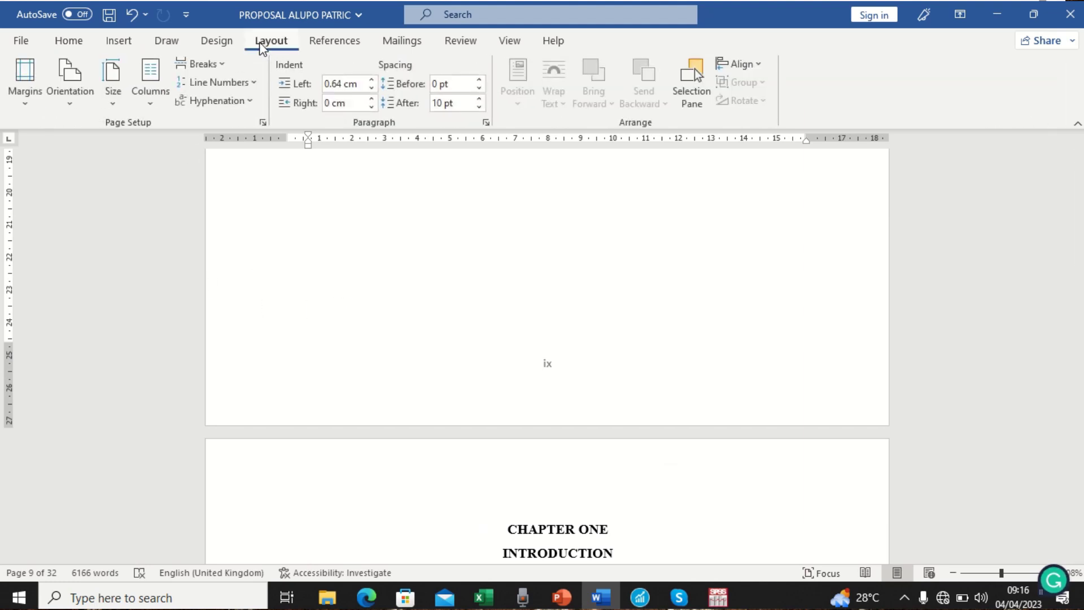
pyautogui.click(222, 65)
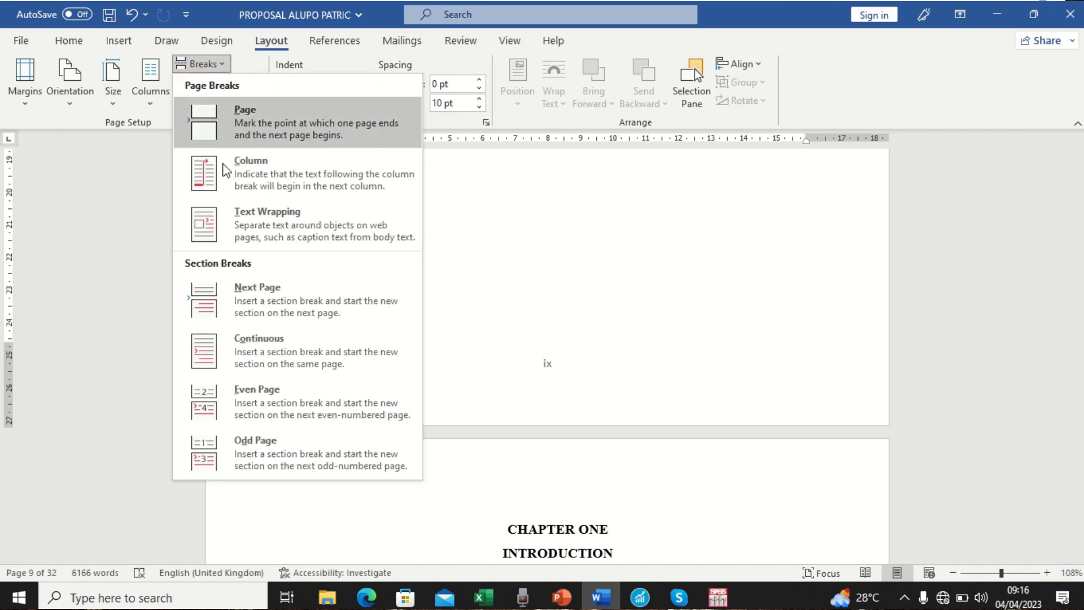
pyautogui.click(273, 295)
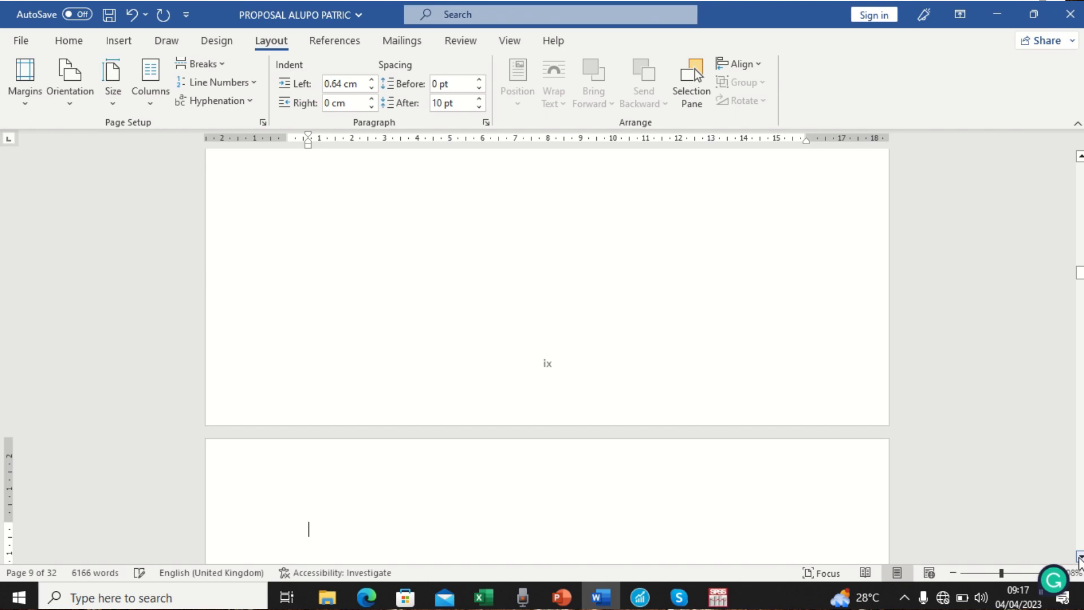
# - Format the Chapter One section's page numbers as 1, 2, 3, starting at 1
pyautogui.scroll(-4, 1080, 559)
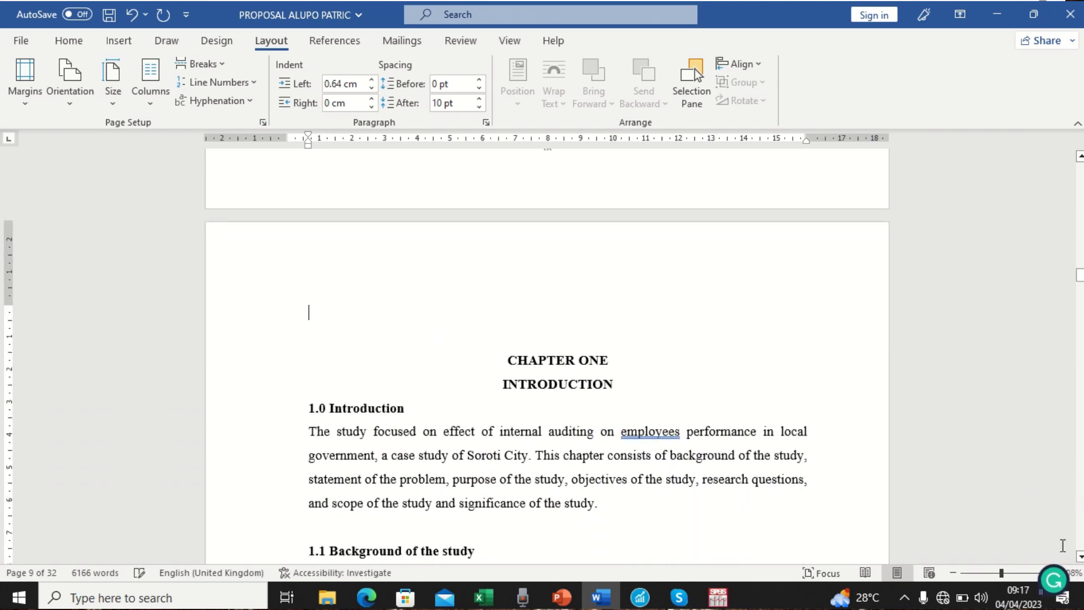
pyautogui.scroll(-4, 1080, 559)
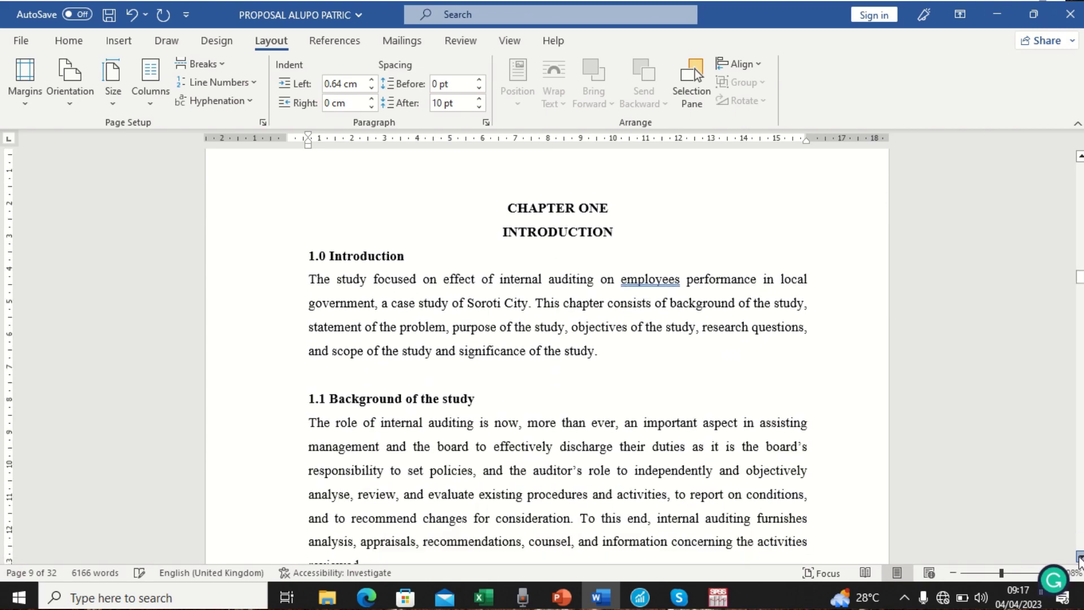
pyautogui.scroll(-5, 1079, 560)
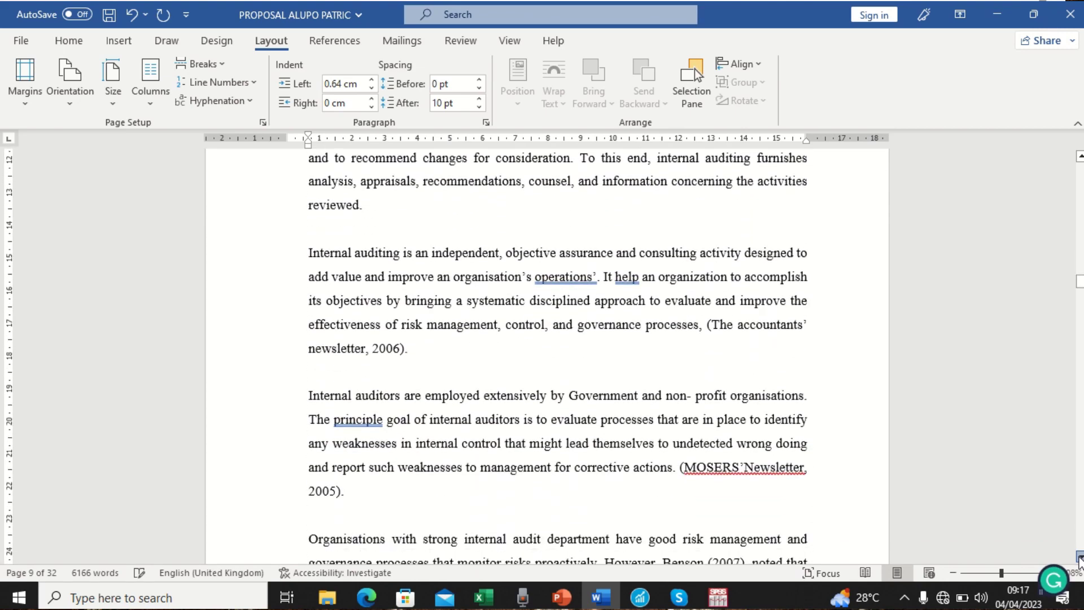
pyautogui.scroll(-1, 1080, 559)
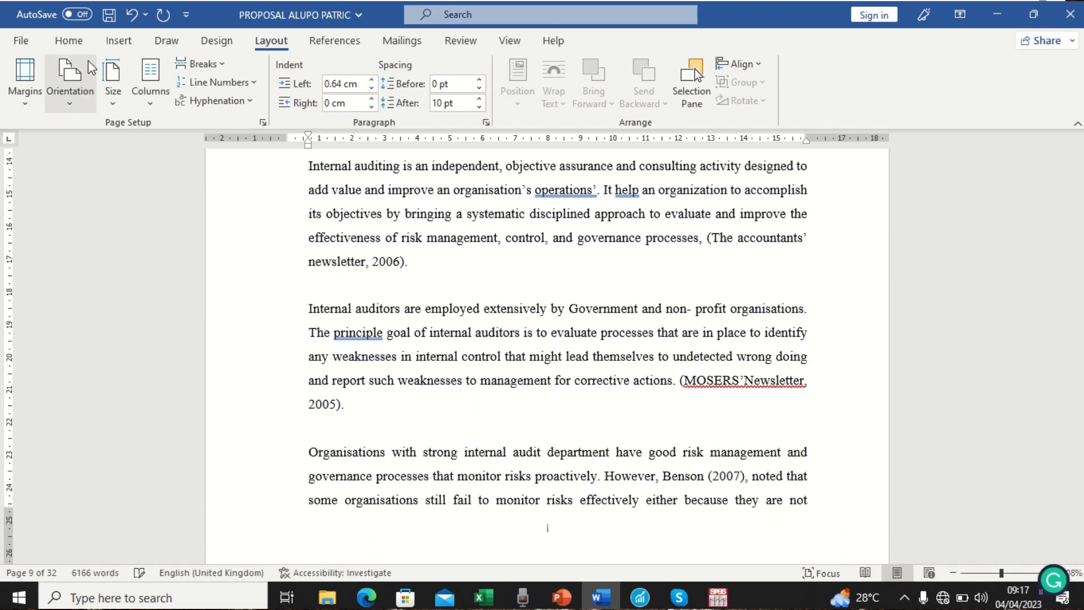
pyautogui.click(119, 42)
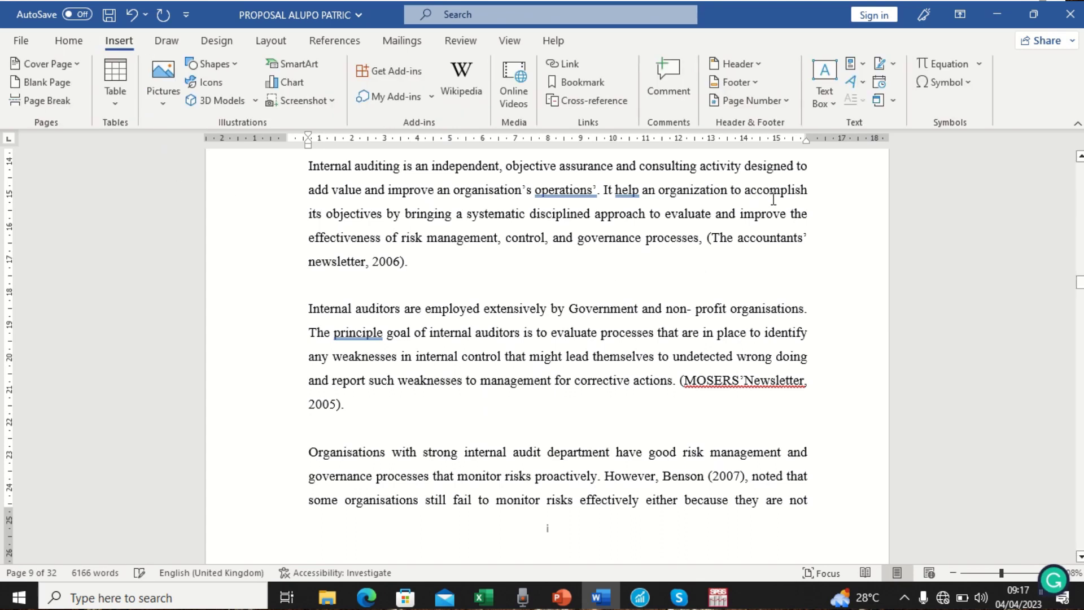
pyautogui.click(787, 101)
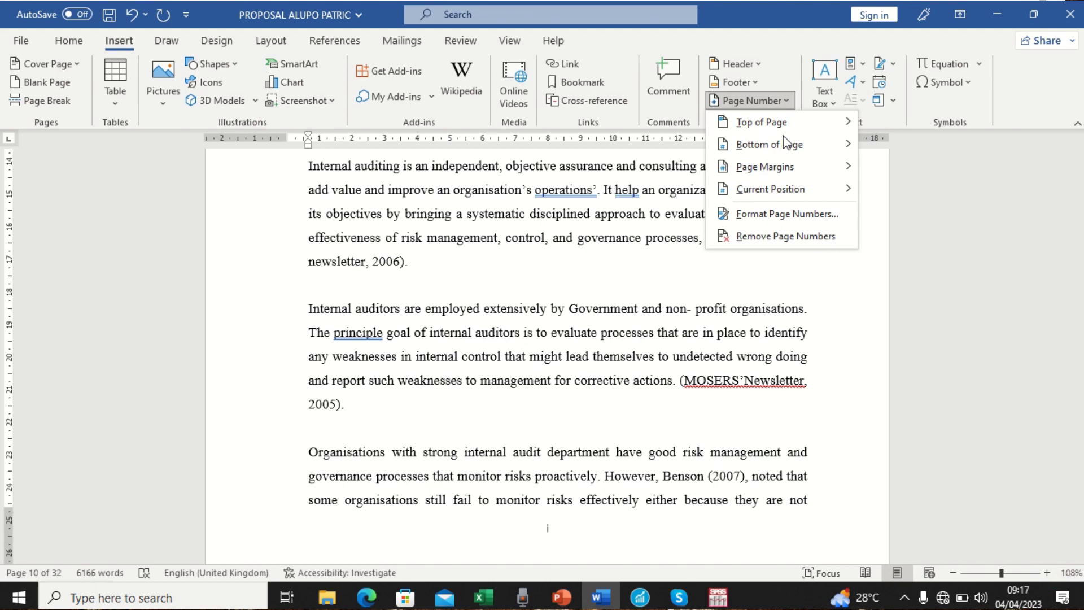
pyautogui.click(773, 215)
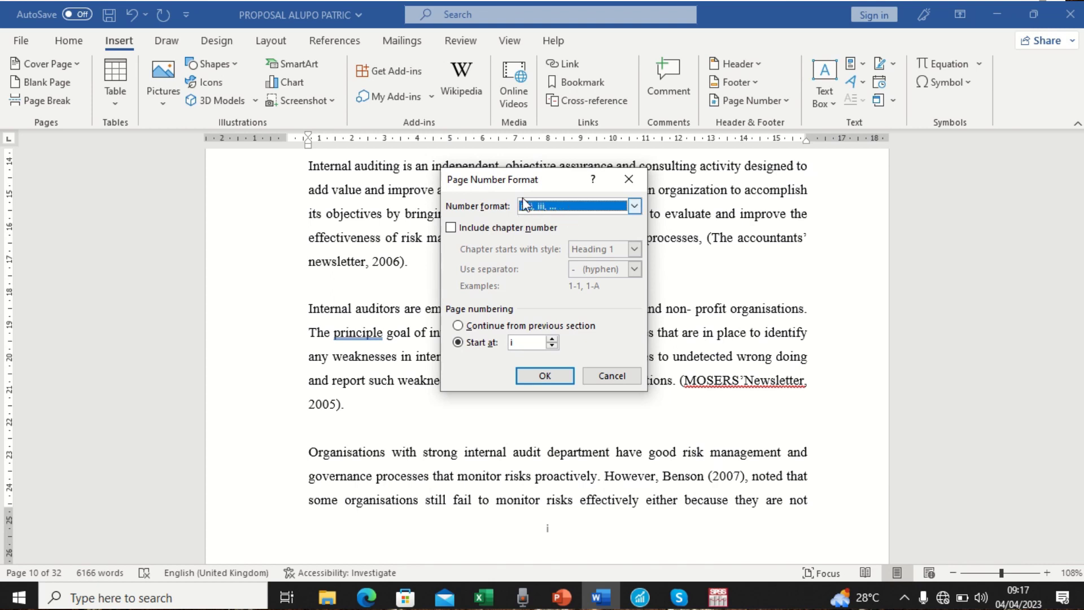
pyautogui.click(635, 206)
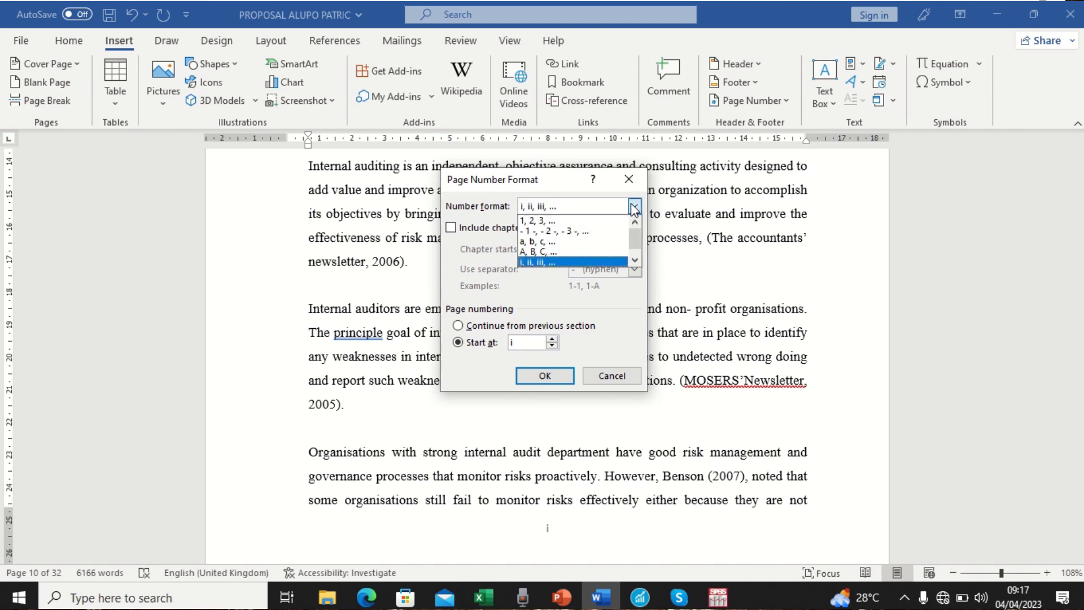
pyautogui.click(536, 221)
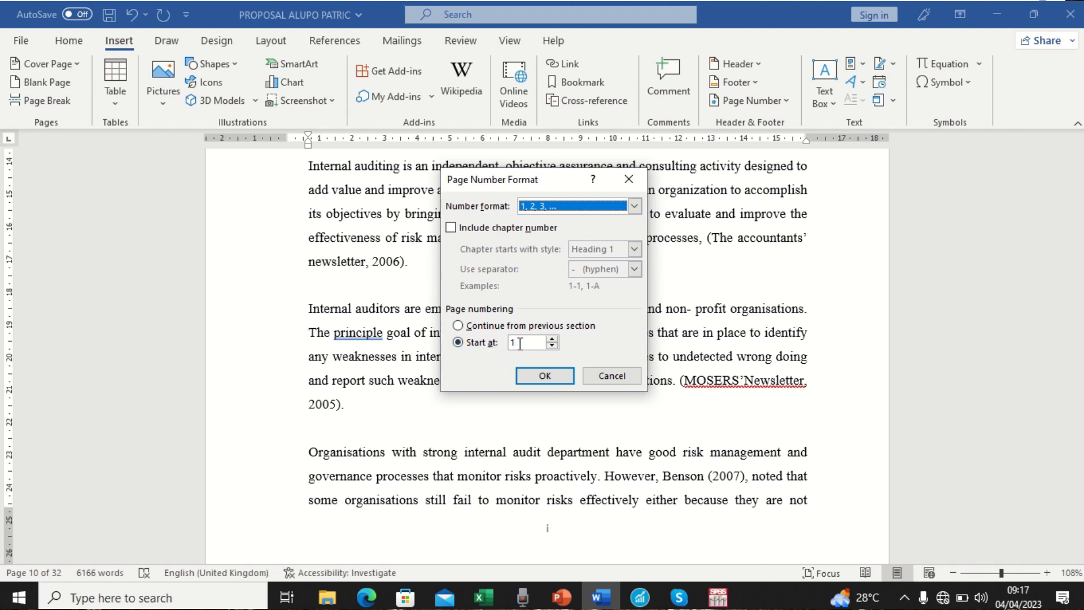
pyautogui.click(544, 376)
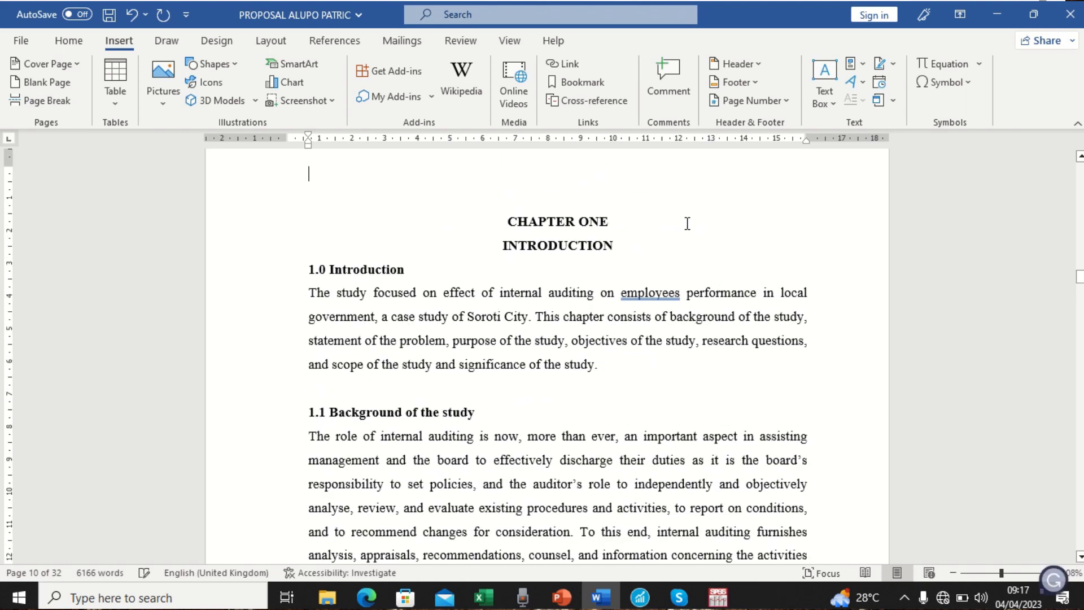
# - Add Plain Number 2 at the bottom of the Chapter One pages and check for numbers 1 and 2
pyautogui.click(784, 100)
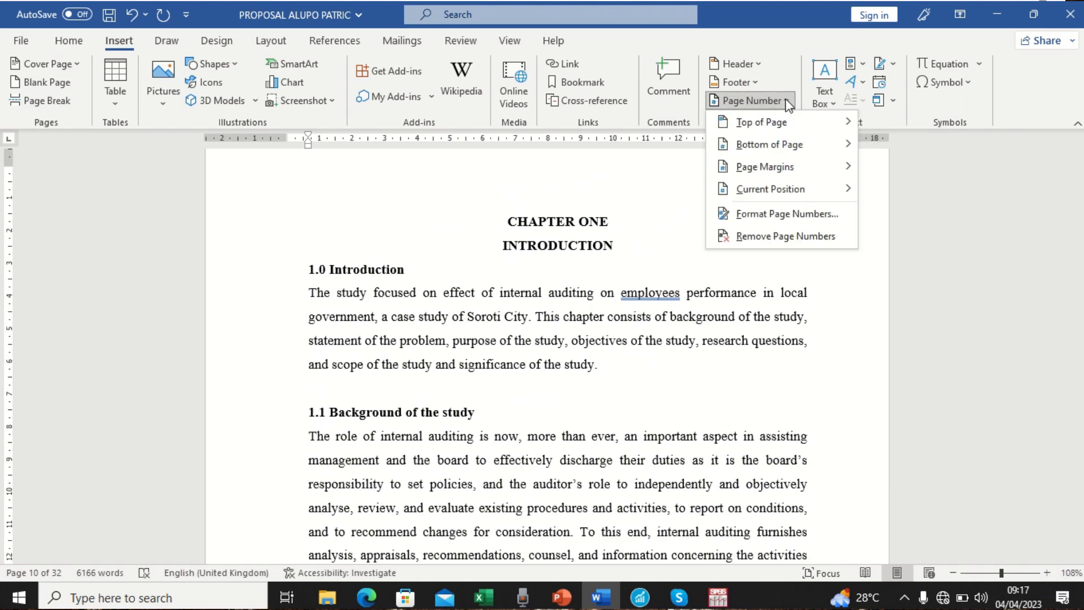
pyautogui.moveTo(771, 145)
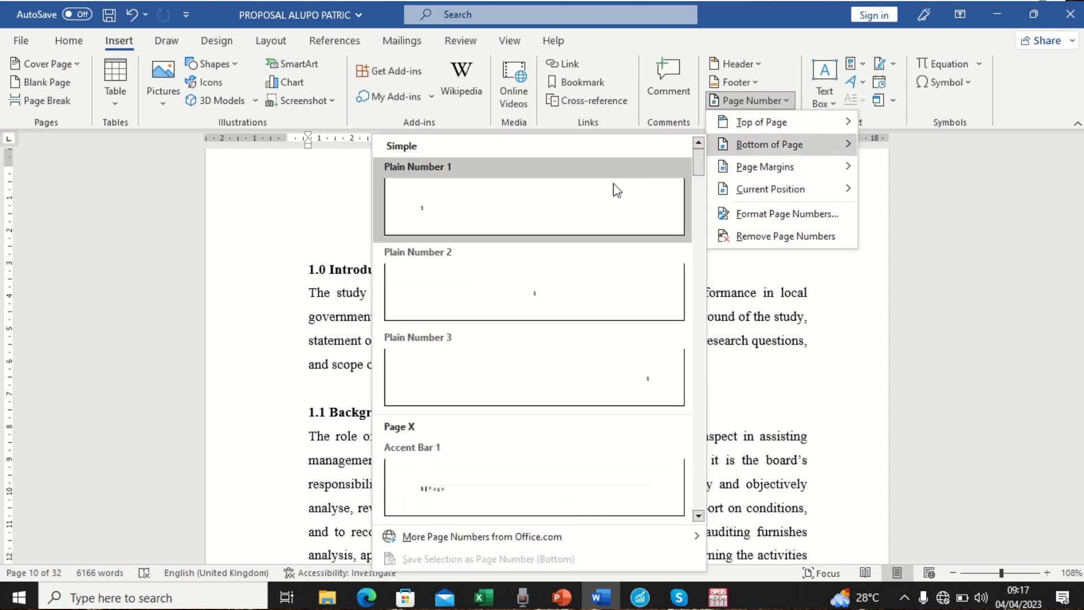
pyautogui.click(535, 292)
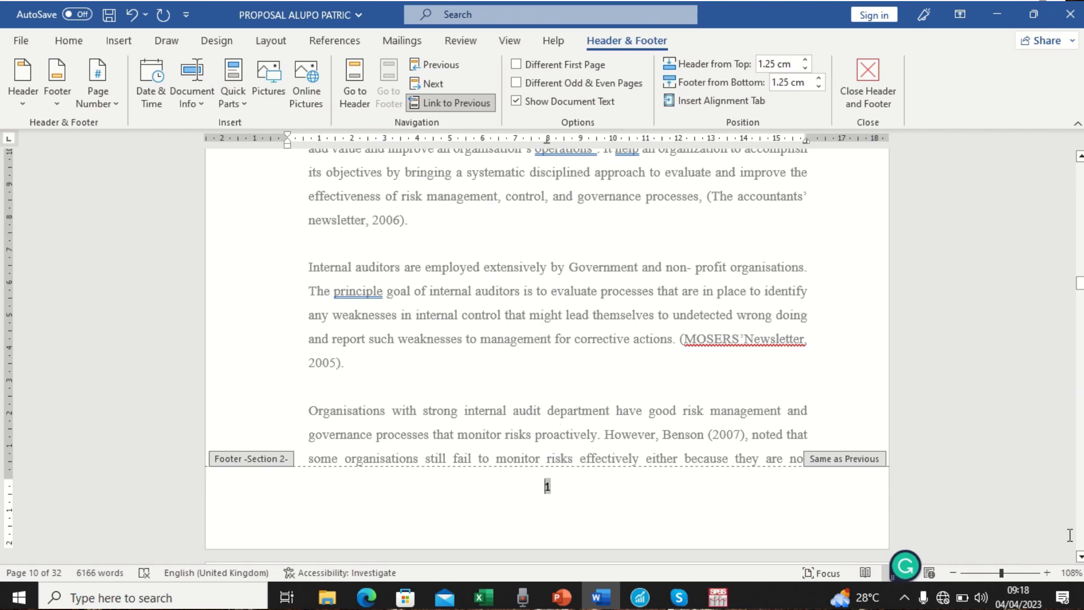
pyautogui.click(1080, 557)
pyautogui.moveTo(1079, 559); pyautogui.dragTo(1080, 558)
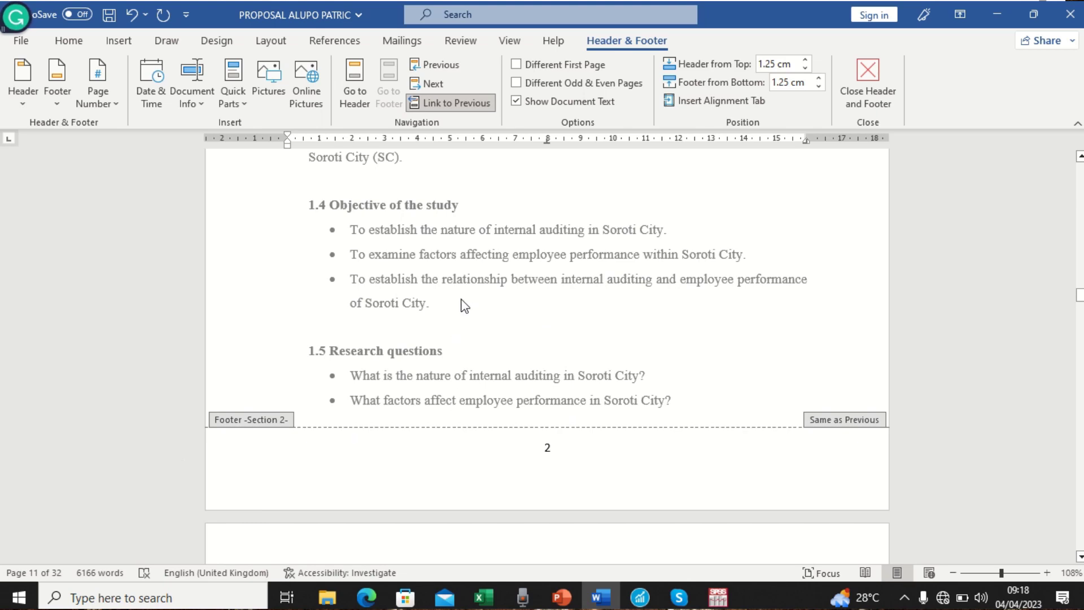
# - Leave footer editing and delete the empty lines above the CHAPTER ONE heading
pyautogui.doubleClick(474, 284)
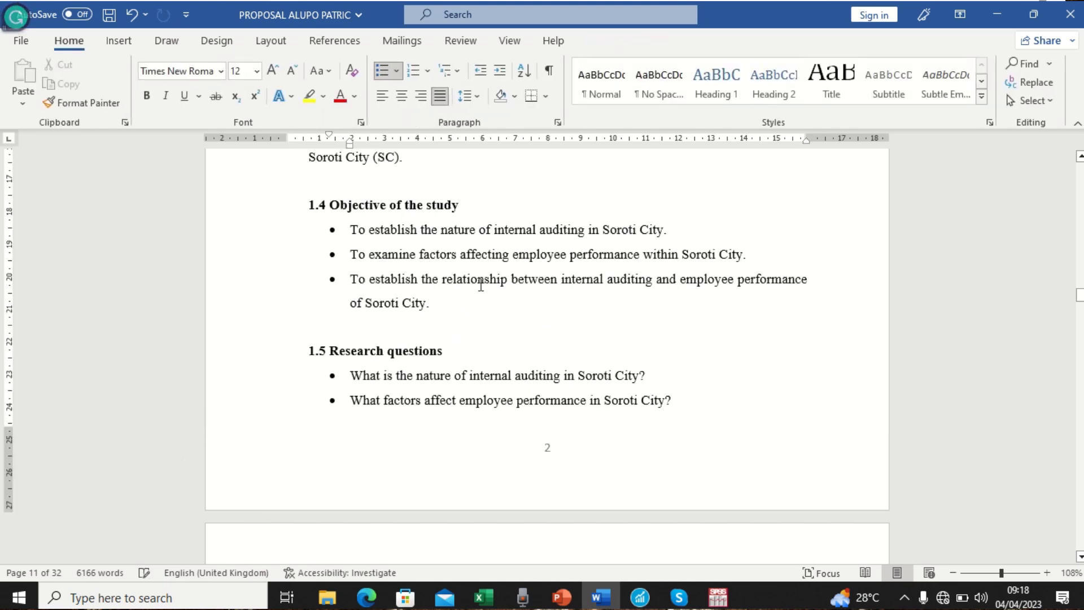
pyautogui.scroll(10, 479, 284)
pyautogui.scroll(6, 480, 285)
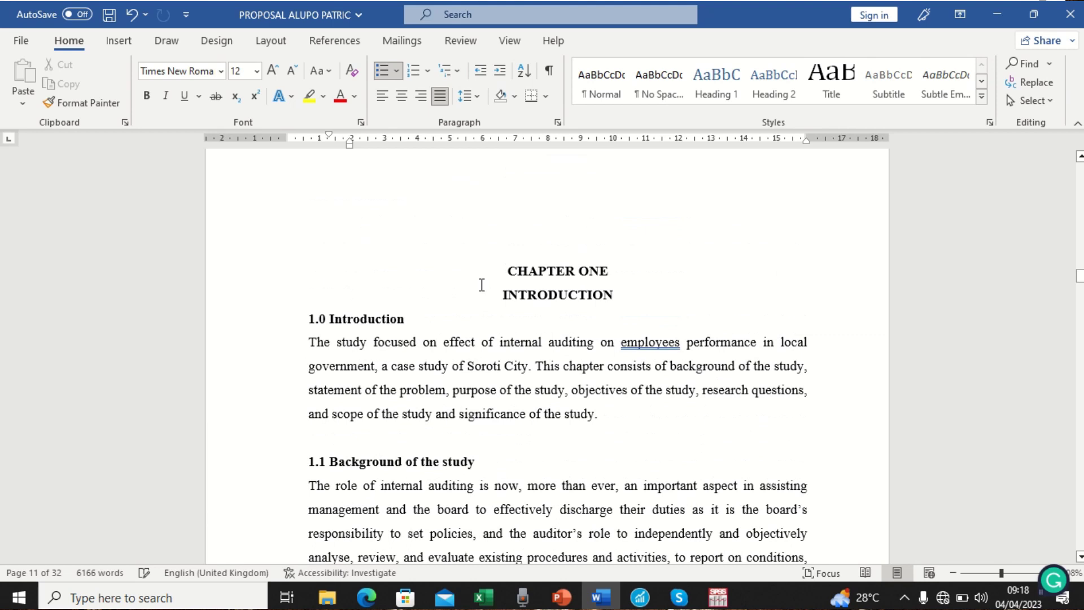
pyautogui.scroll(5, 482, 284)
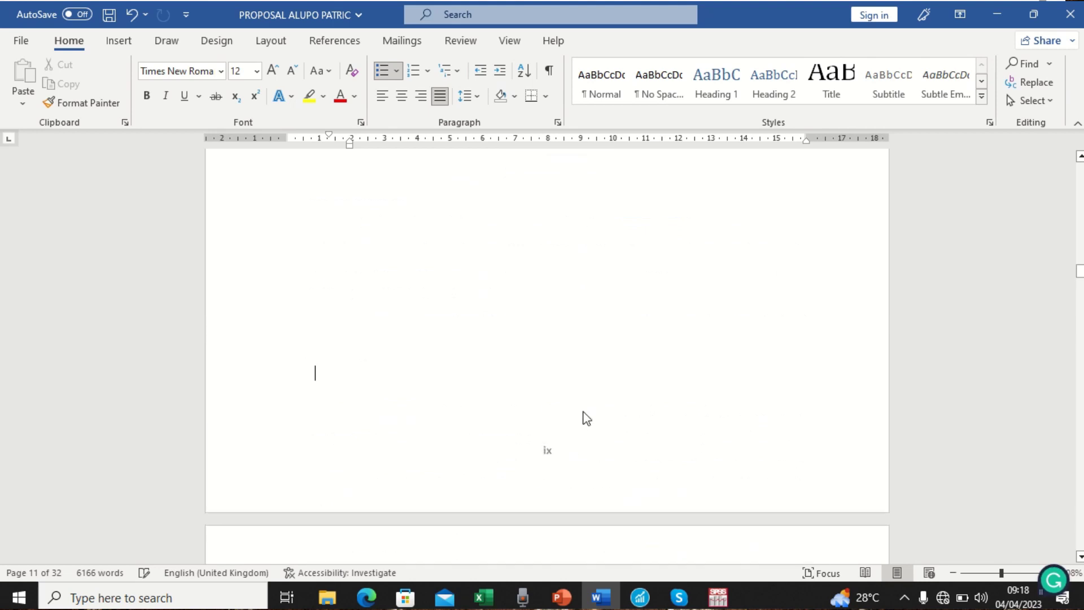
pyautogui.click(1080, 558)
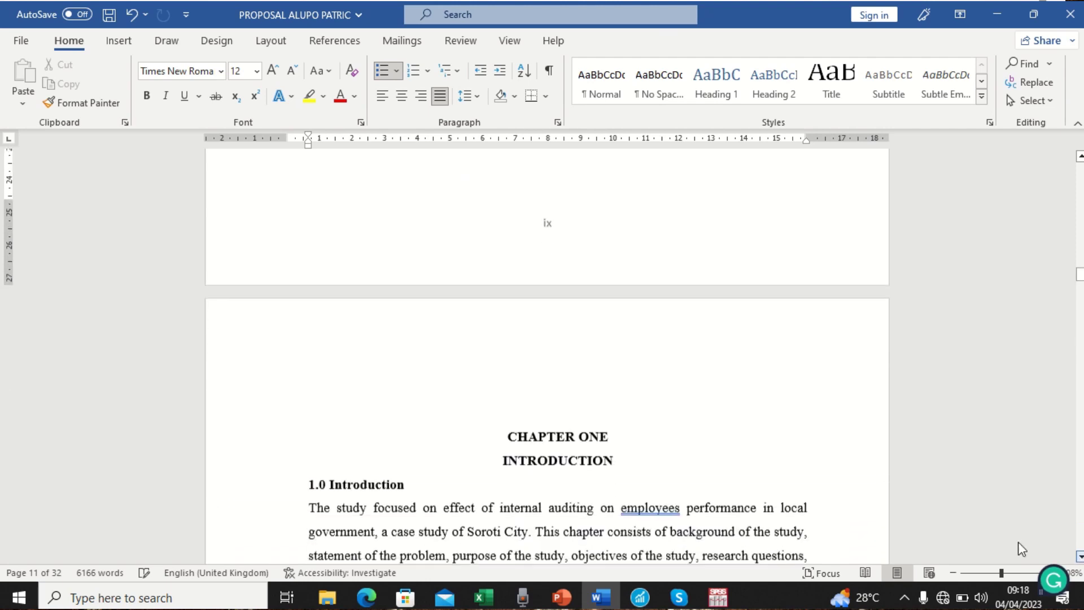
pyautogui.click(416, 364)
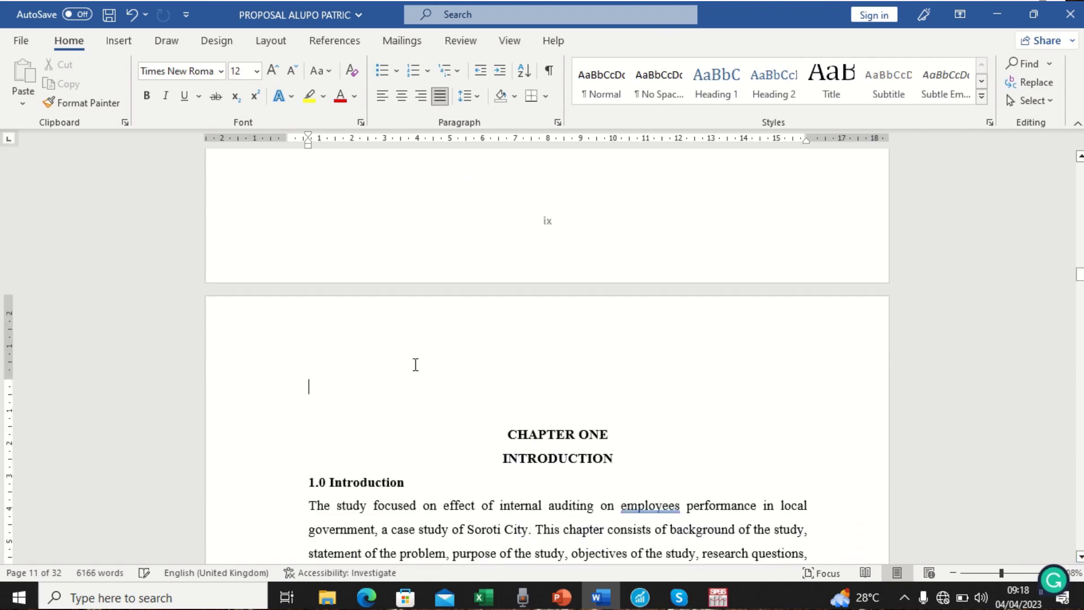
pyautogui.press('BackSpace')
pyautogui.press('Delete')
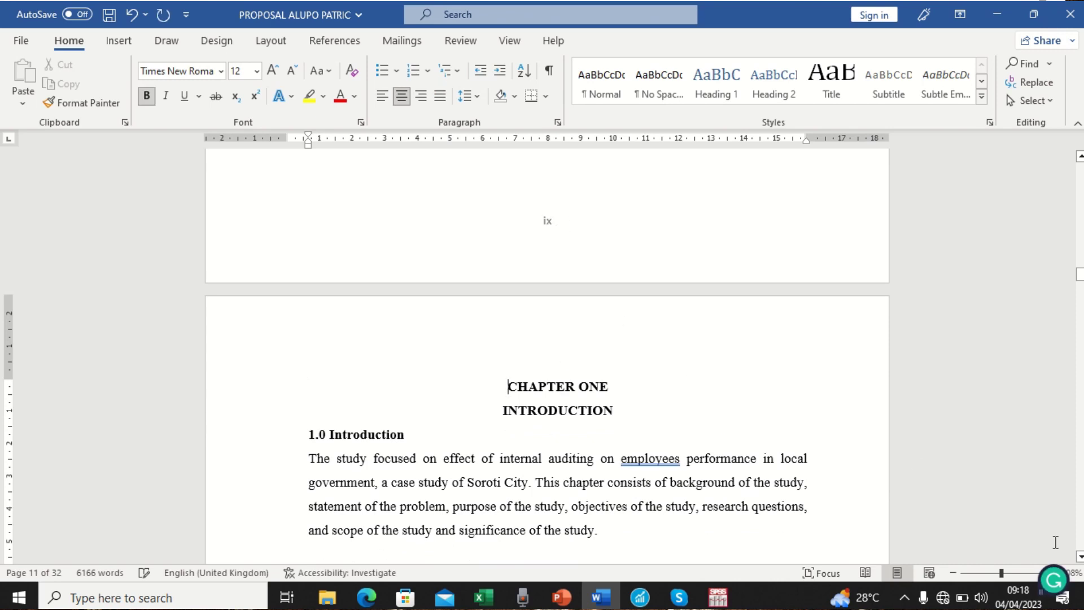
# - Scroll down to the blank page numbered 23
pyautogui.click(1079, 557)
pyautogui.scroll(-6, 1080, 557)
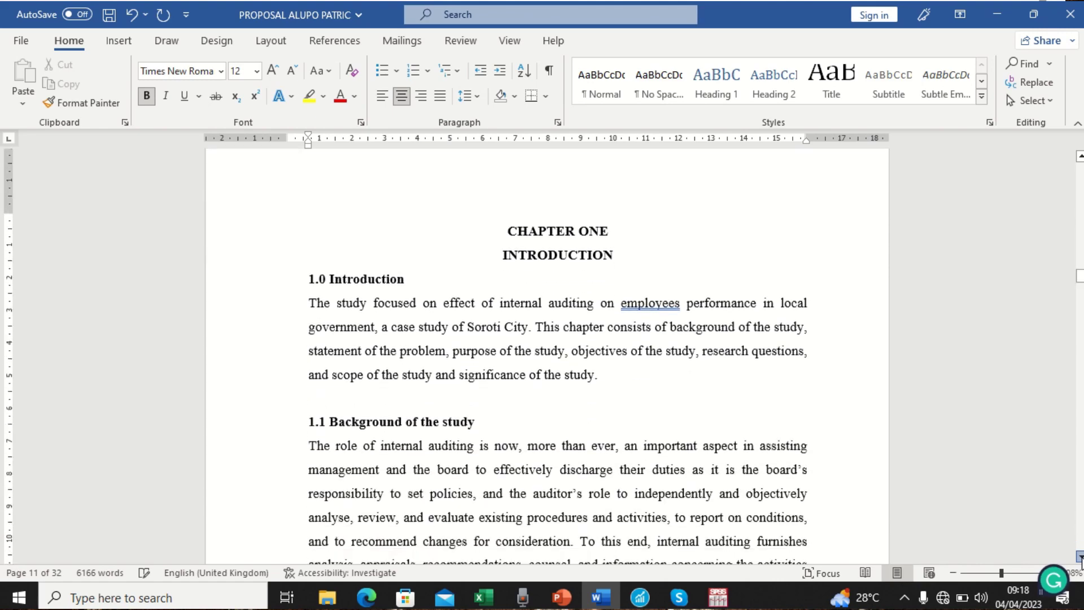
pyautogui.scroll(-6, 1080, 557)
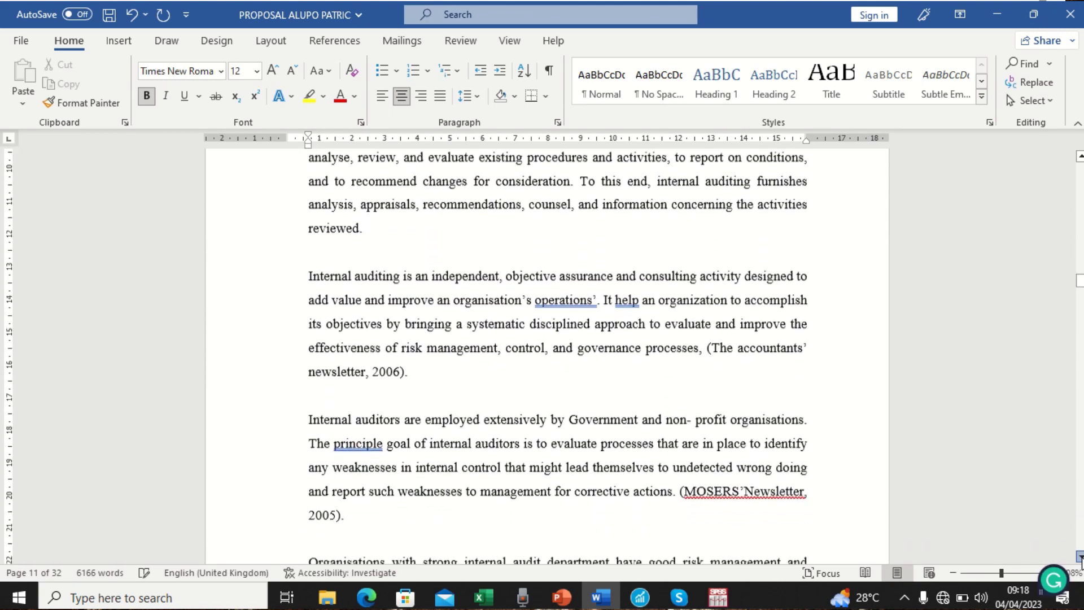
pyautogui.scroll(-1, 1079, 557)
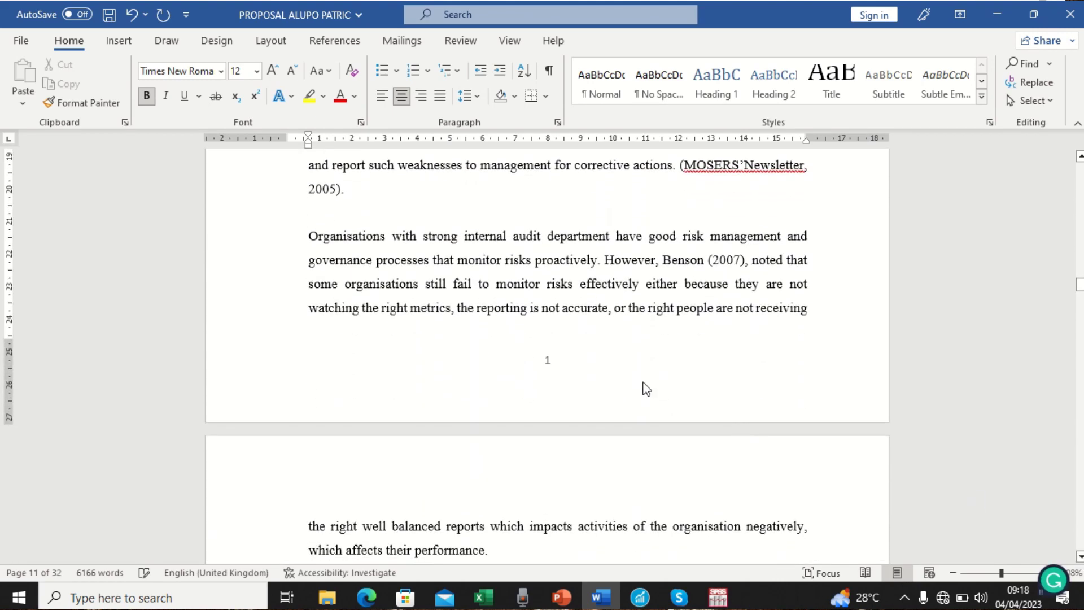
pyautogui.moveTo(1079, 290); pyautogui.dragTo(1066, 552)
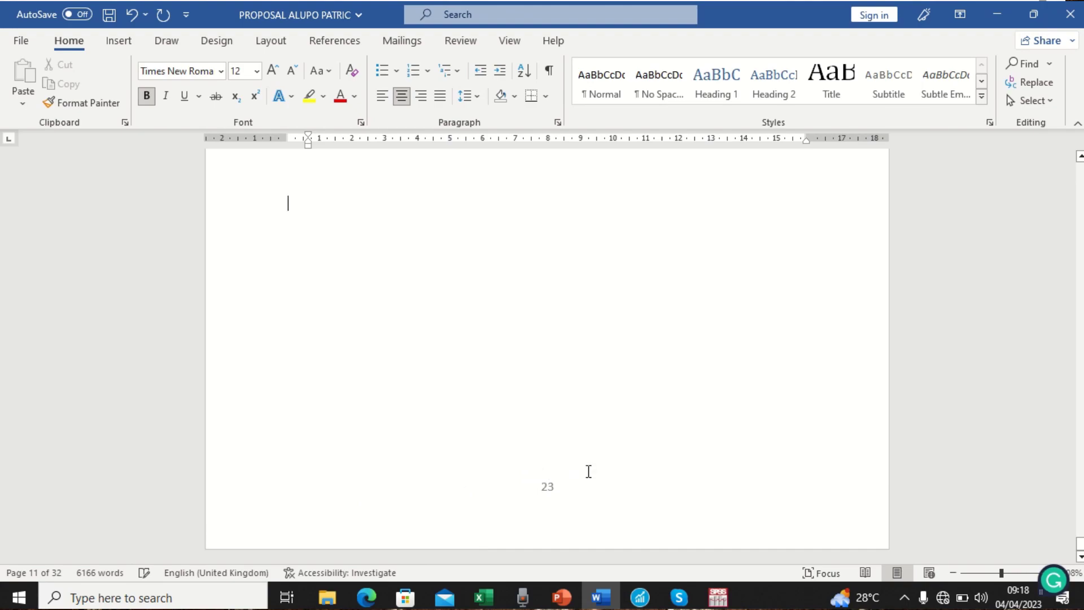
# - Delete the blank page numbered 23
pyautogui.press('Delete')
pyautogui.scroll(8, 581, 387)
pyautogui.scroll(15, 581, 383)
pyautogui.scroll(10, 581, 383)
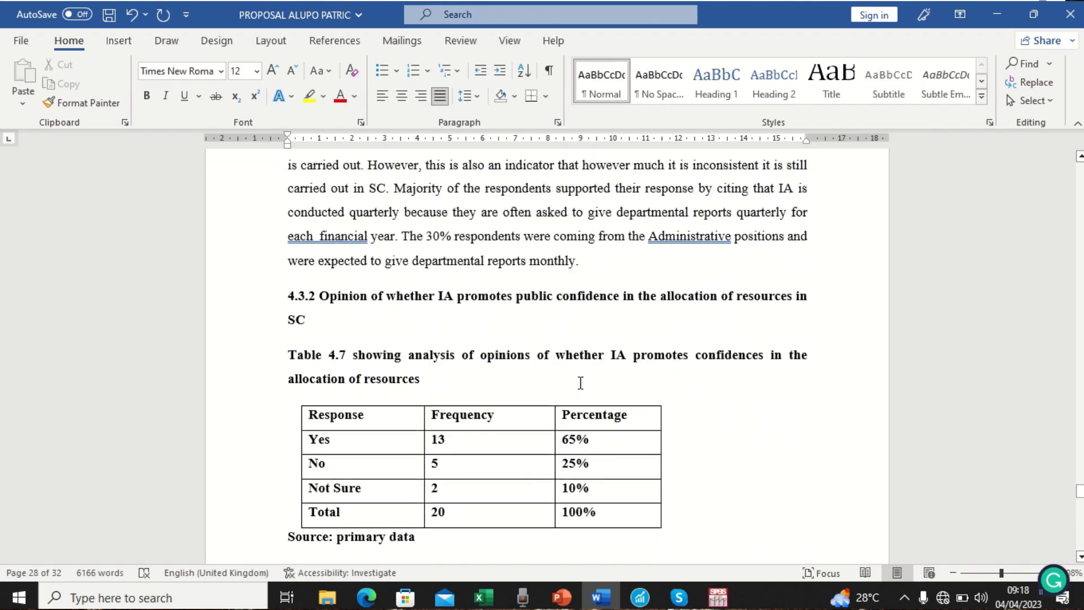
# - Go back up to page ix and confirm the roman numbering ends just before CHAPTER ONE
pyautogui.scroll(20, 580, 383)
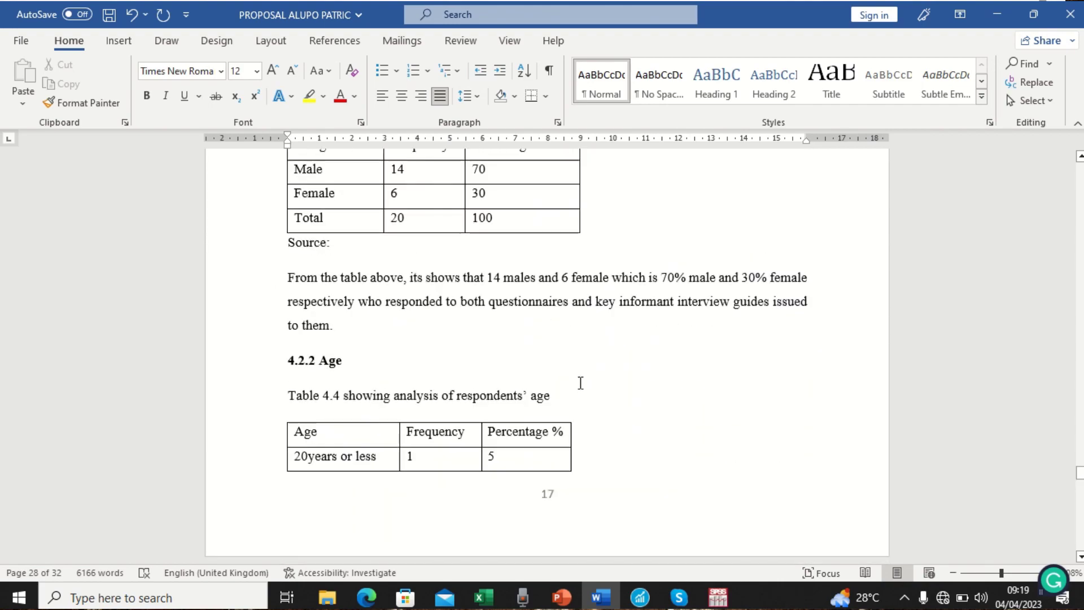
pyautogui.scroll(20, 580, 382)
pyautogui.scroll(20, 581, 383)
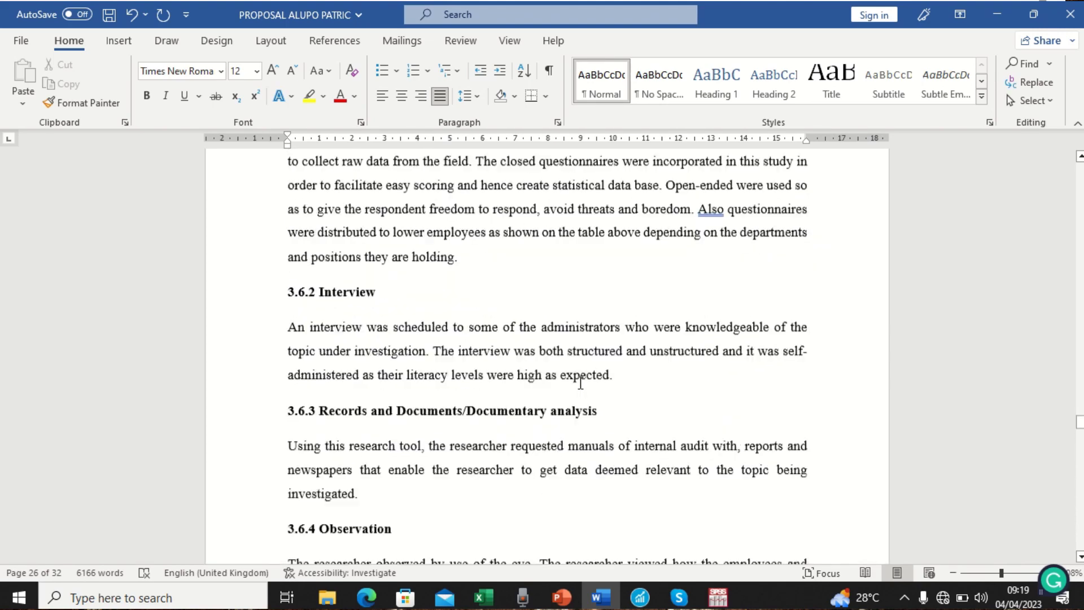
pyautogui.scroll(10, 581, 382)
pyautogui.scroll(20, 580, 383)
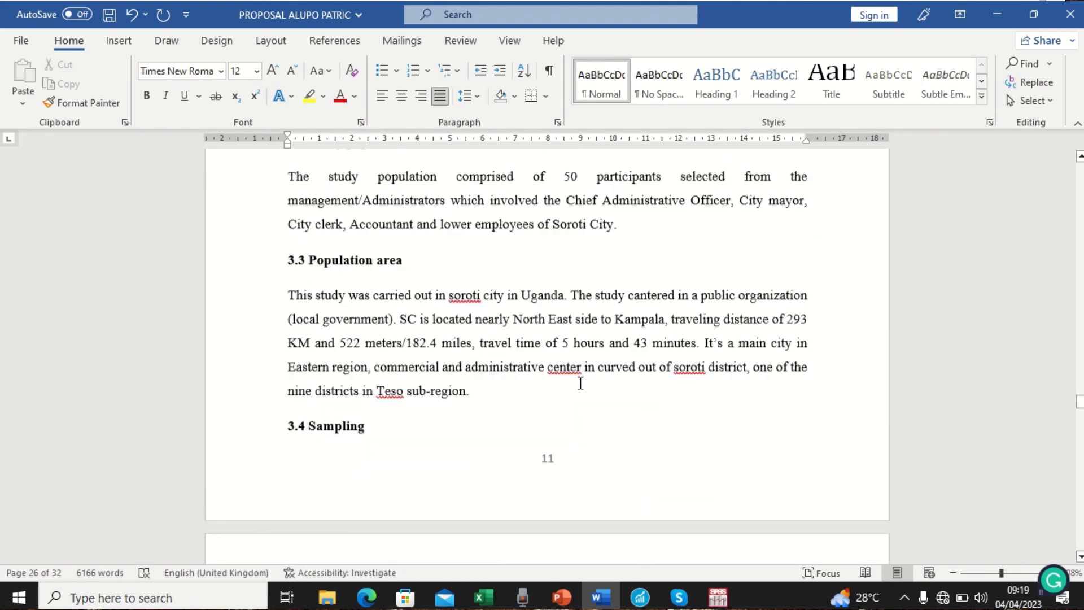
pyautogui.scroll(20, 580, 382)
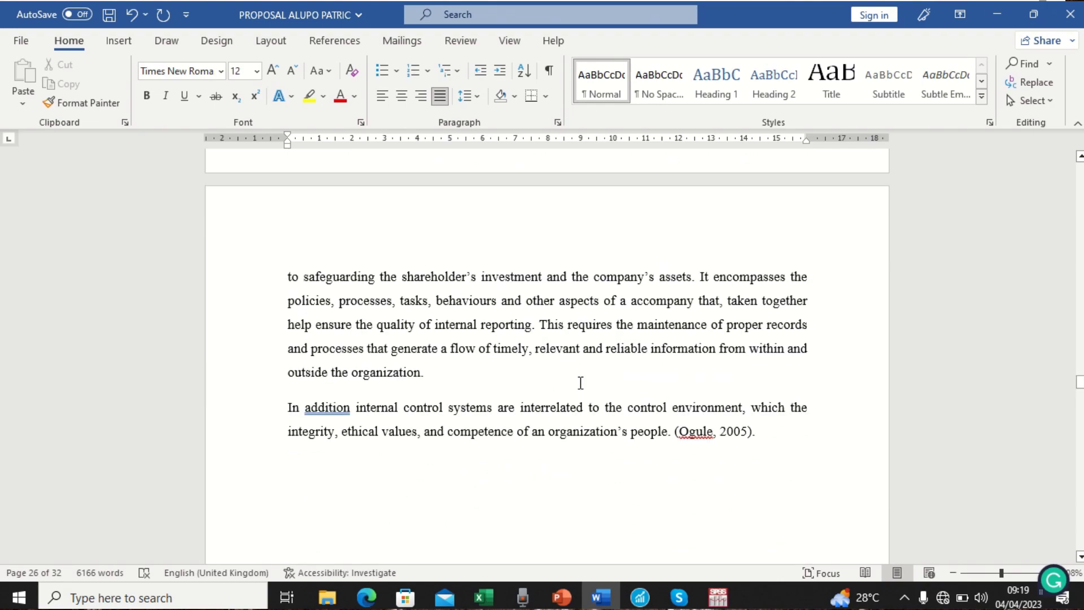
pyautogui.scroll(20, 581, 383)
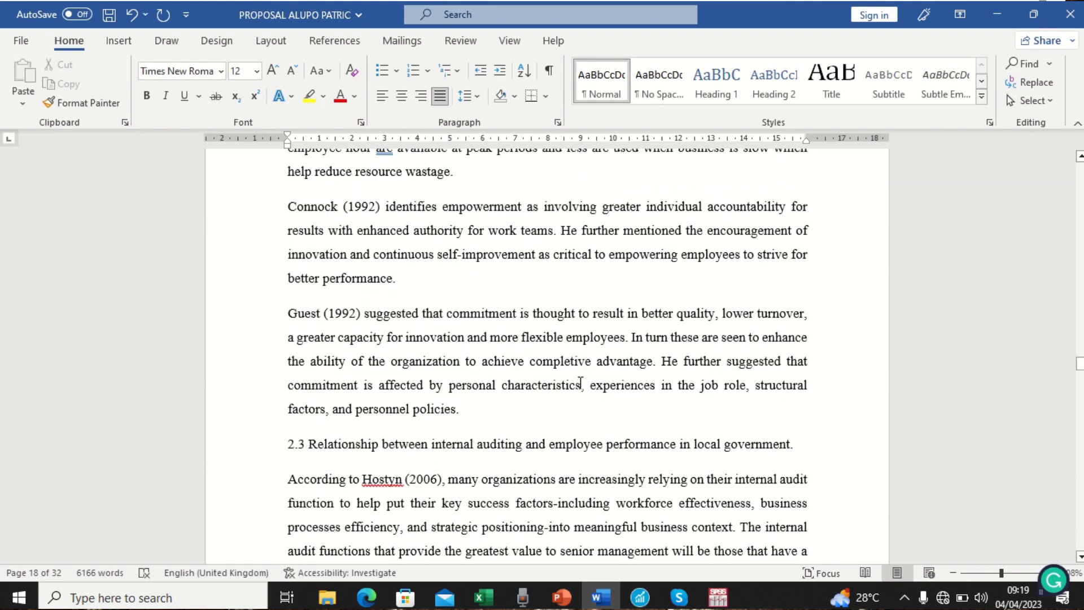
pyautogui.scroll(20, 577, 378)
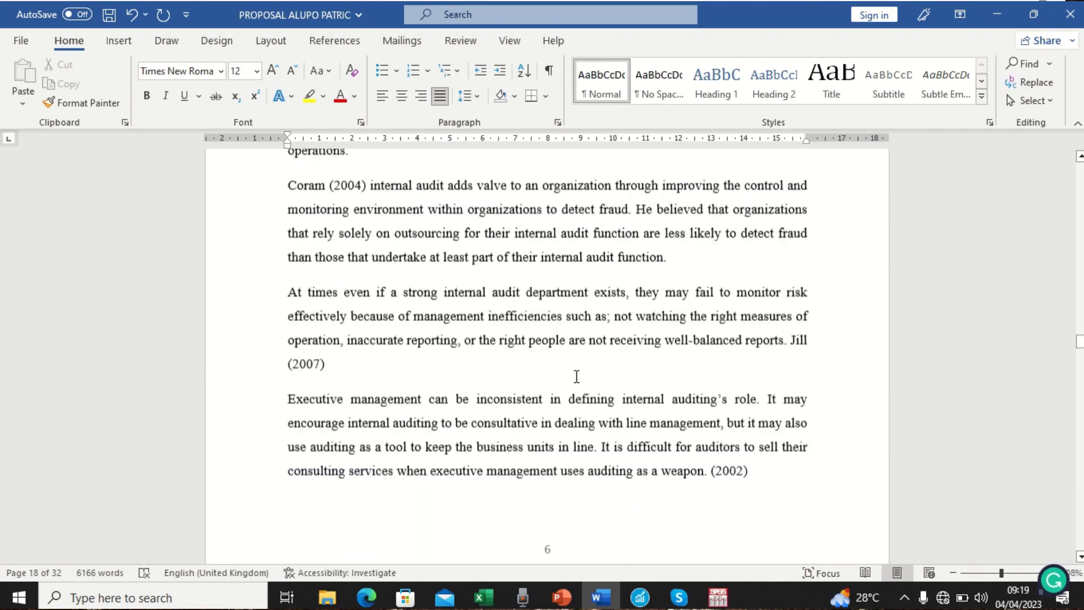
pyautogui.scroll(20, 576, 377)
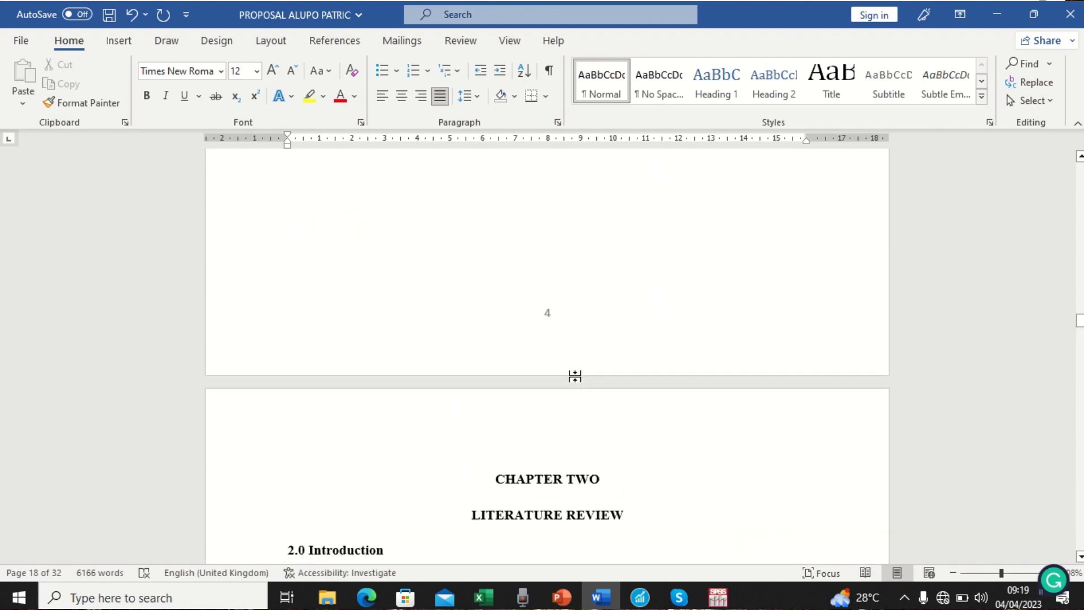
pyautogui.scroll(20, 576, 378)
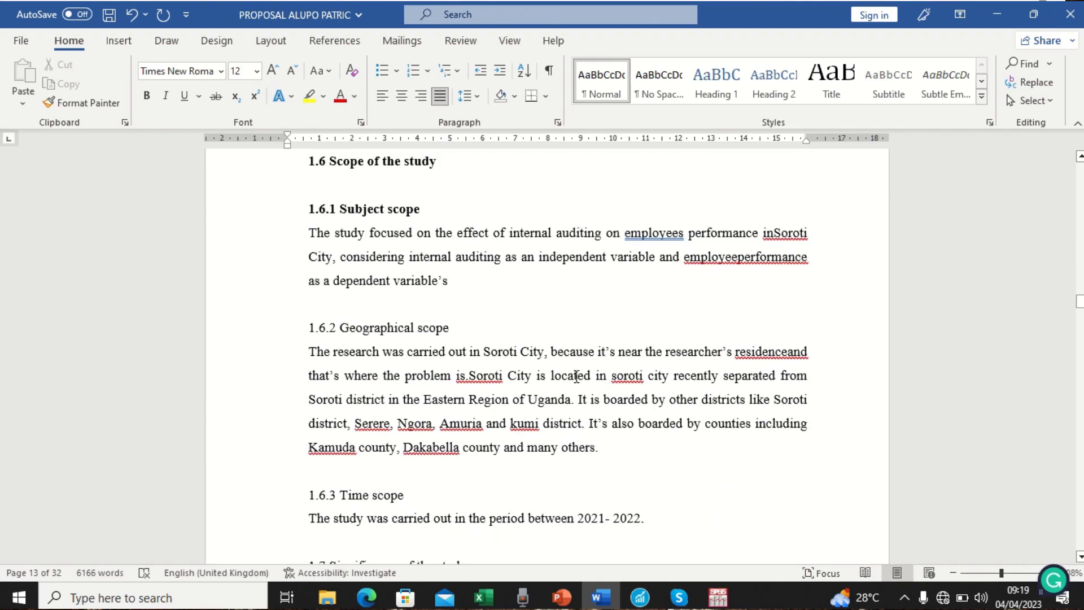
pyautogui.scroll(15, 577, 378)
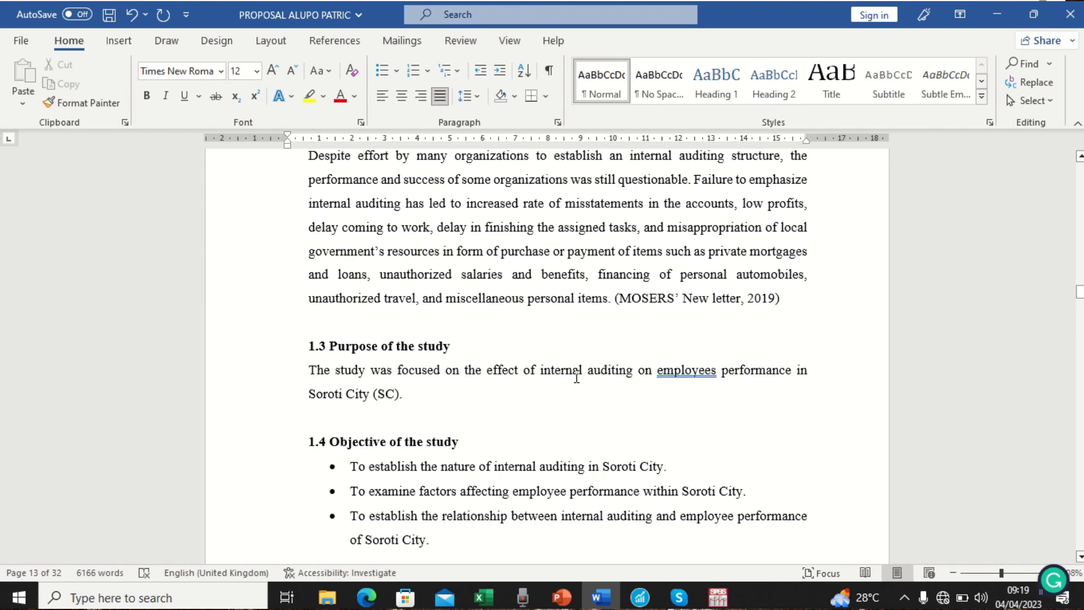
pyautogui.scroll(20, 577, 377)
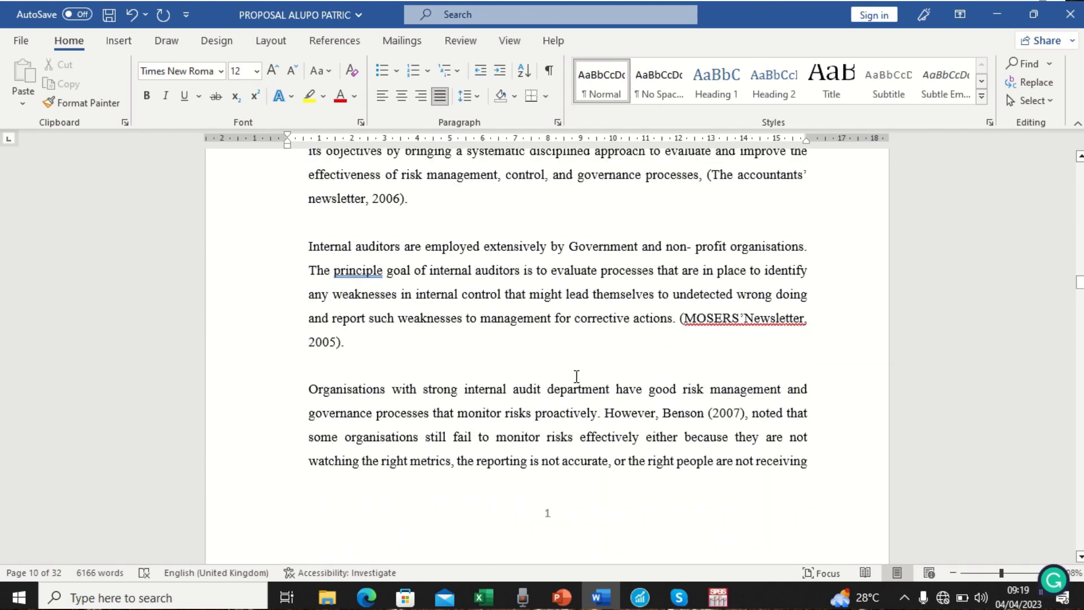
pyautogui.scroll(15, 576, 378)
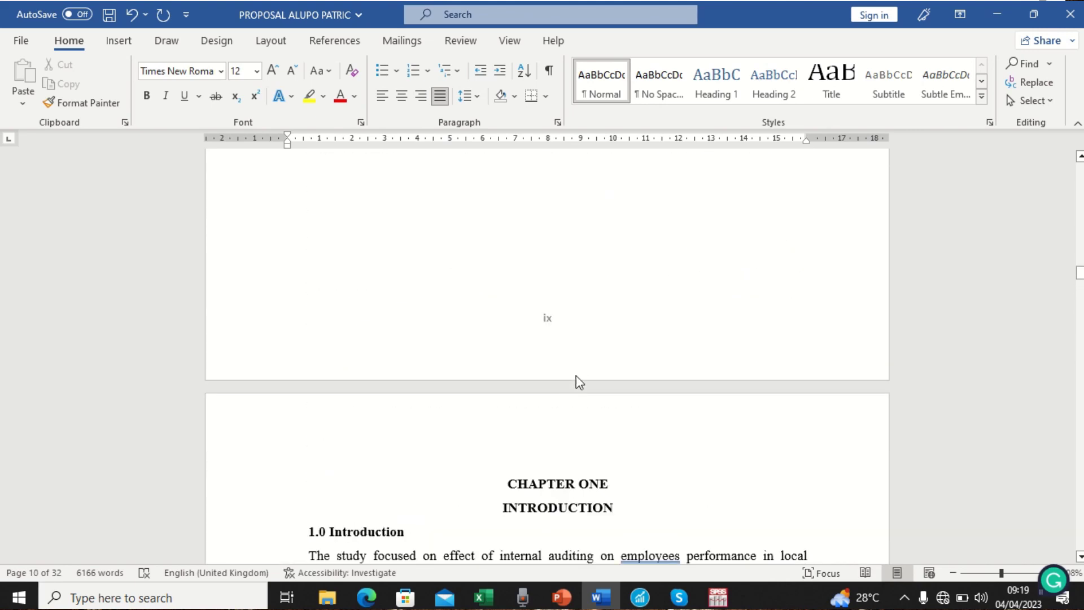
pyautogui.click(546, 331)
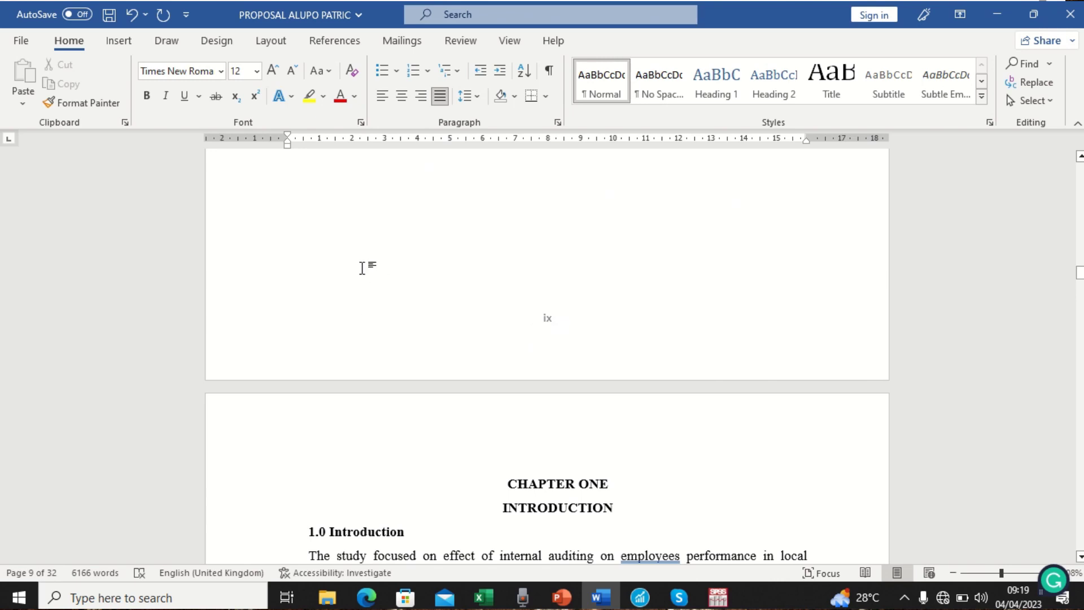